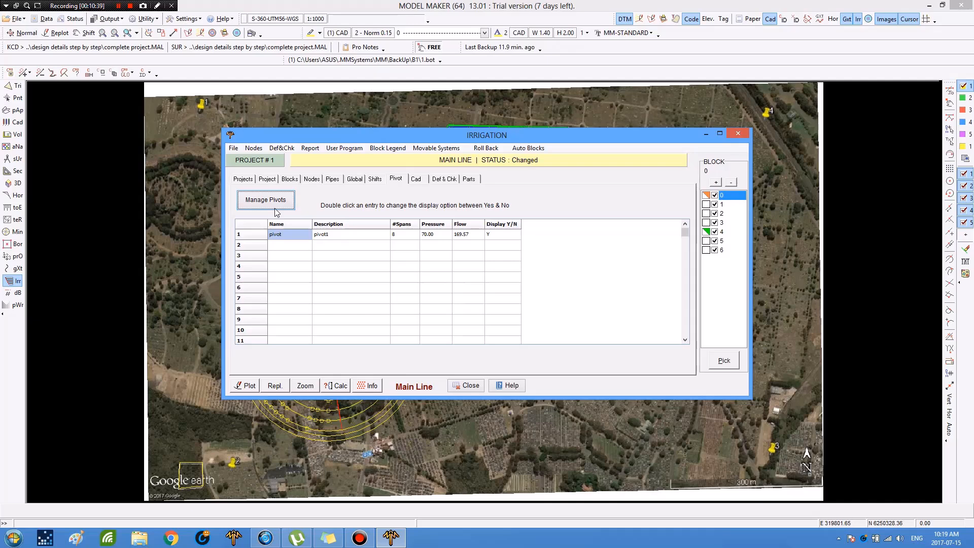
# Step: Define the new main-line pipe type as PVC-M Man SABS 966 Part 2, size 355/6
pyautogui.click(332, 179)
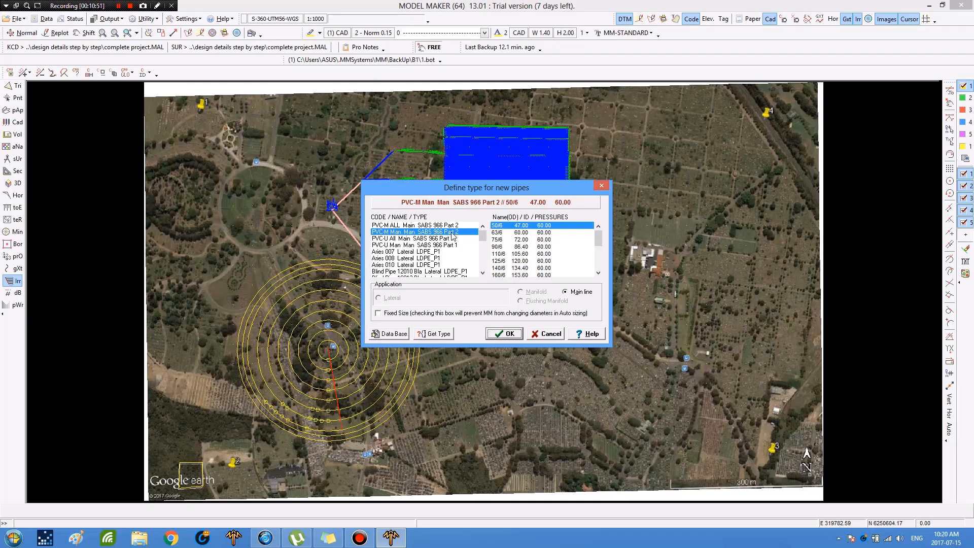
pyautogui.click(599, 275)
pyautogui.click(598, 274)
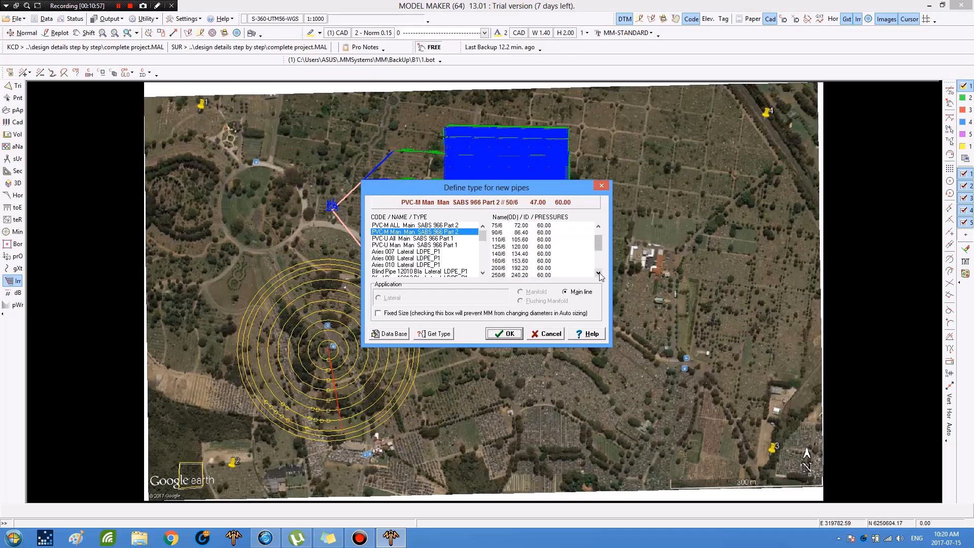
pyautogui.click(599, 274)
pyautogui.click(599, 275)
pyautogui.scroll(-1, 569, 259)
pyautogui.scroll(-1, 548, 261)
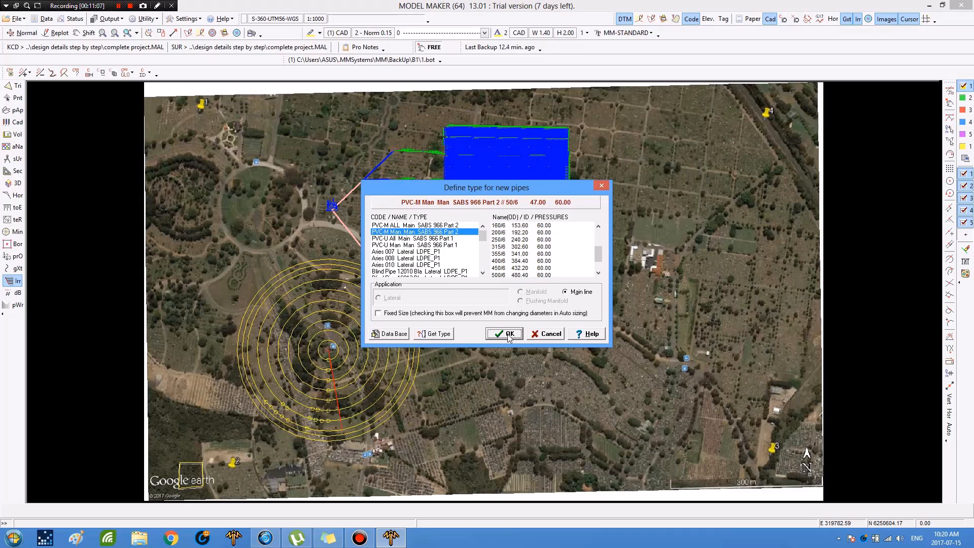
pyautogui.click(518, 253)
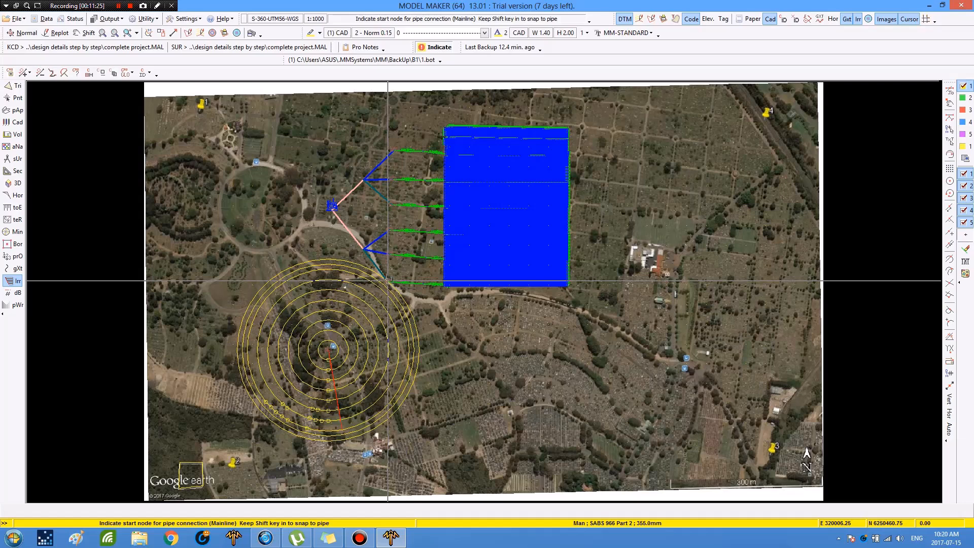
# Step: Connect the southernmost main-line node beside the blocks to the pivot centre with the 355/6 pipe, and end pipe placement
pyautogui.click(388, 281)
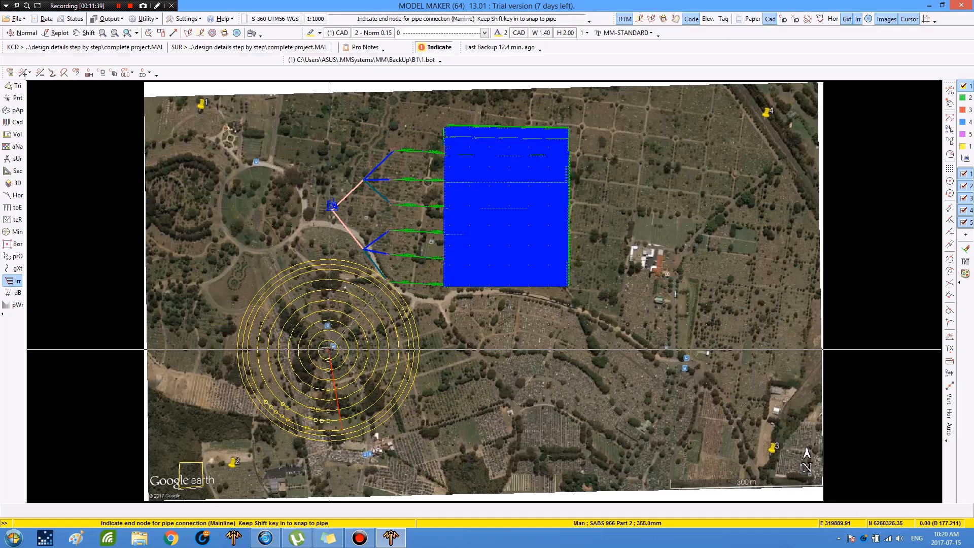
pyautogui.click(329, 350)
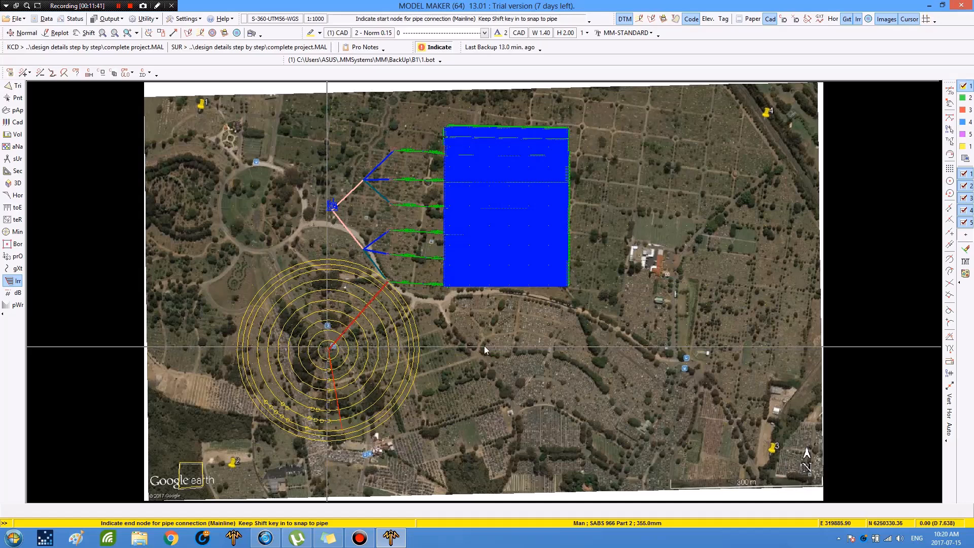
pyautogui.press('Escape')
pyautogui.click(554, 339)
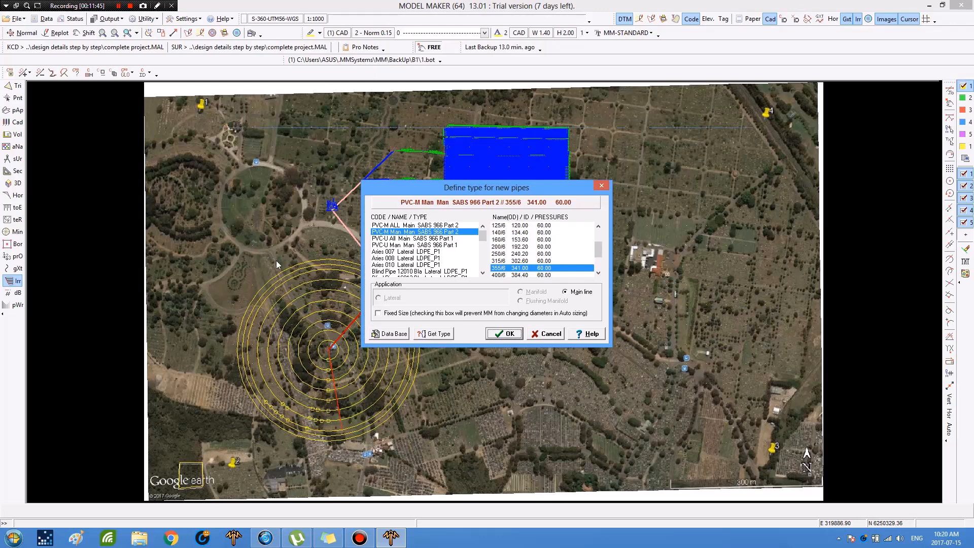
# Step: Extend the laterals to the manifold, accepting the STD VALVE model as the intersection node type
pyautogui.press('Return')
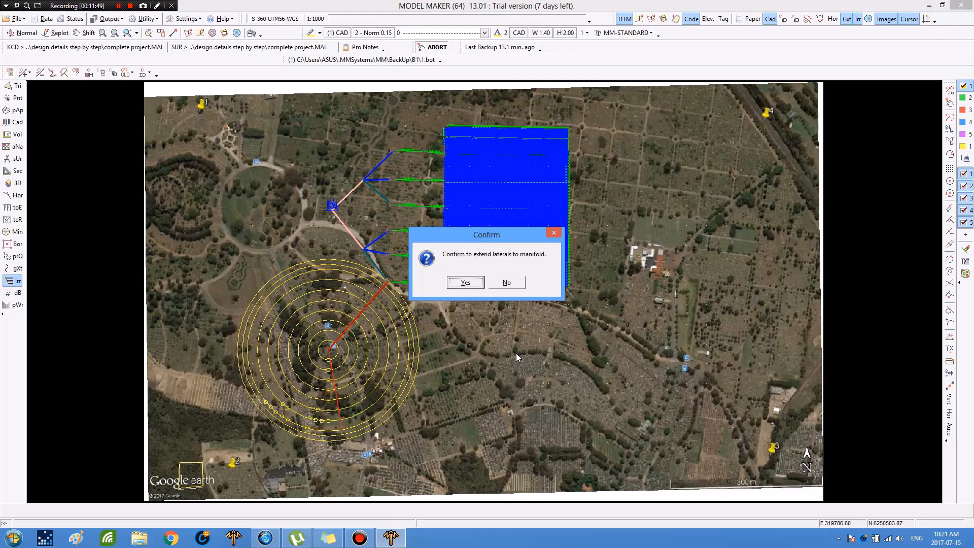
pyautogui.press('Return')
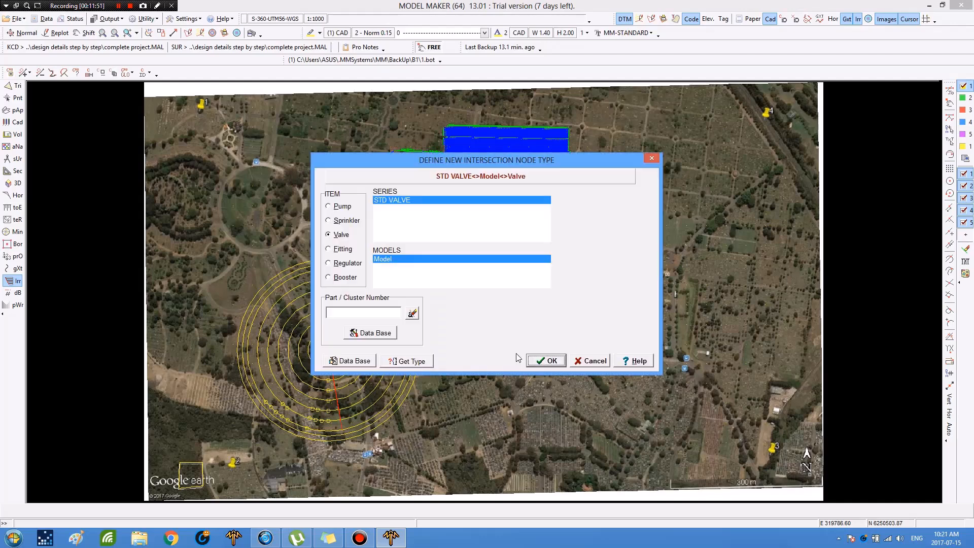
pyautogui.press('Return')
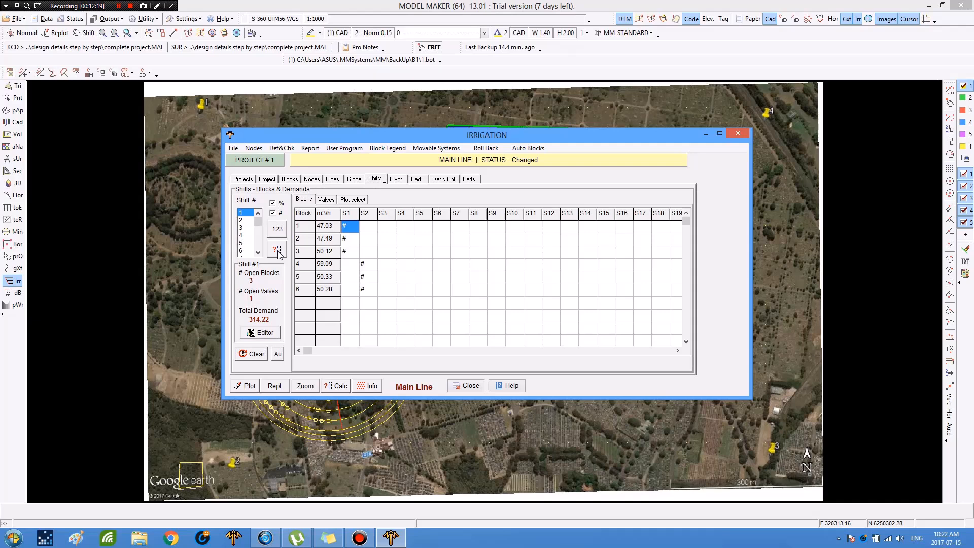
# Step: Assign the pivot's demand valve to shift 3 on the plan and end the shift selection
pyautogui.click(278, 249)
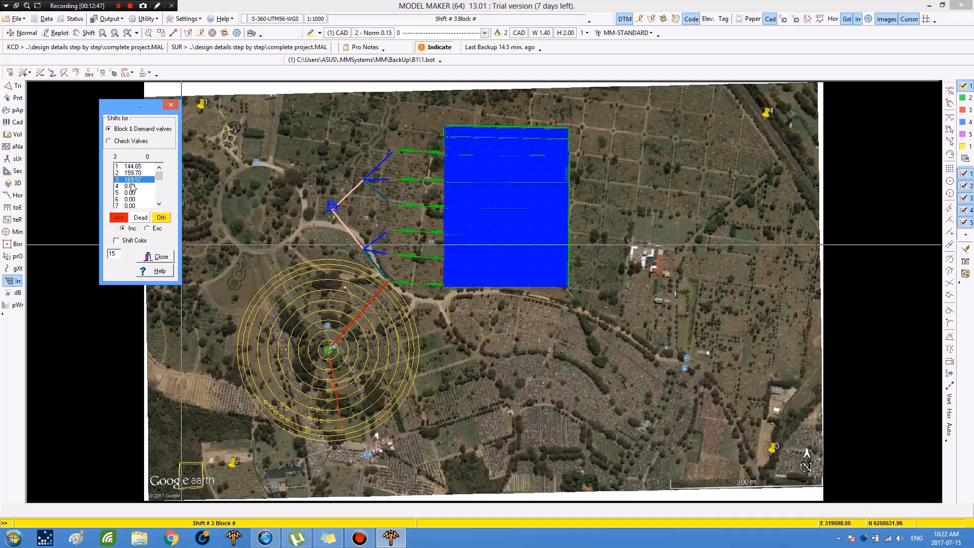
pyautogui.click(160, 256)
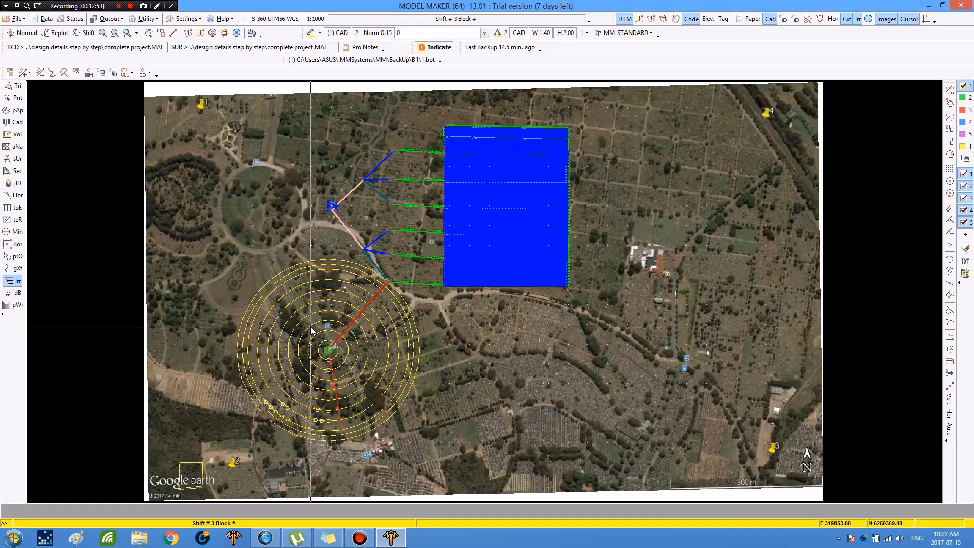
pyautogui.press('Escape')
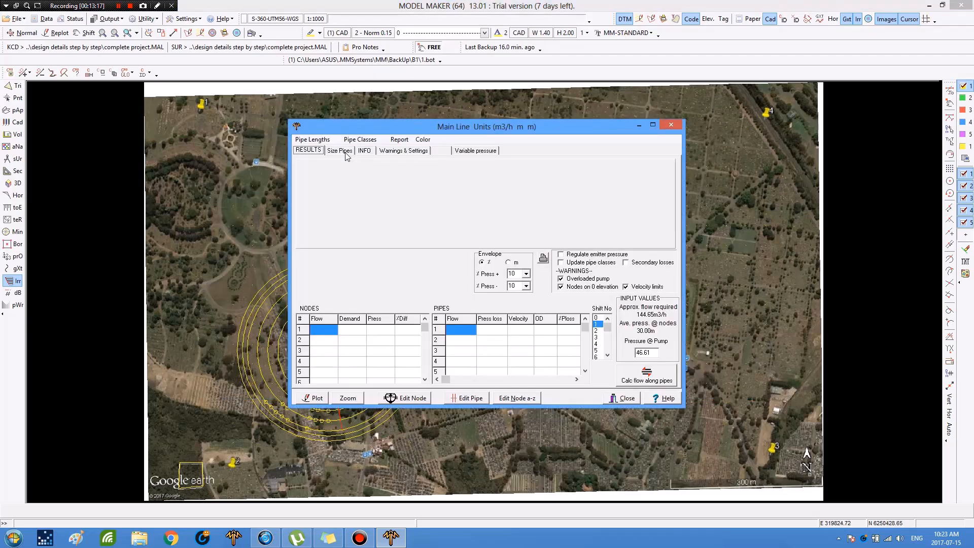
# Step: Size the main-line pipes with 605 as the biggest diameter and a maximum velocity of 2.00 m/sec, and apply the proposed sizes
pyautogui.click(340, 151)
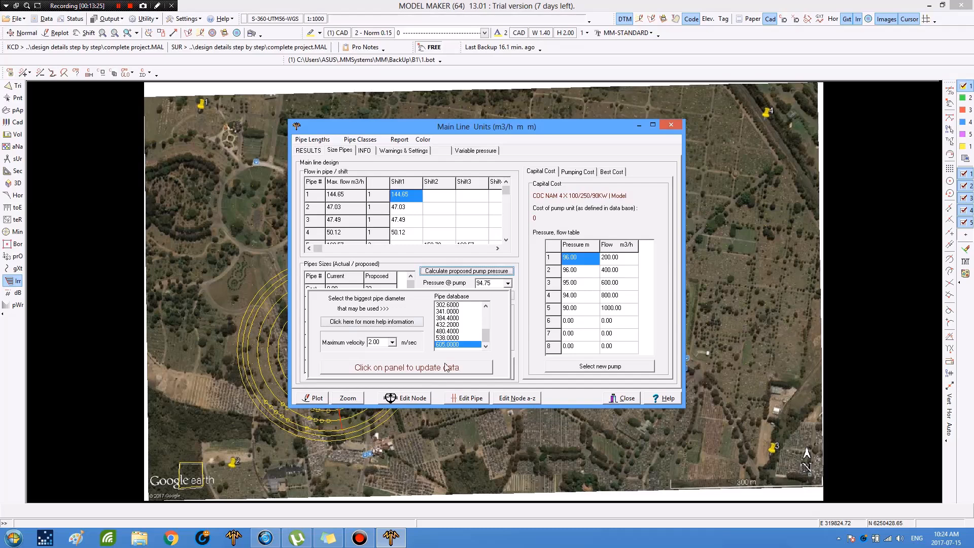
pyautogui.click(445, 367)
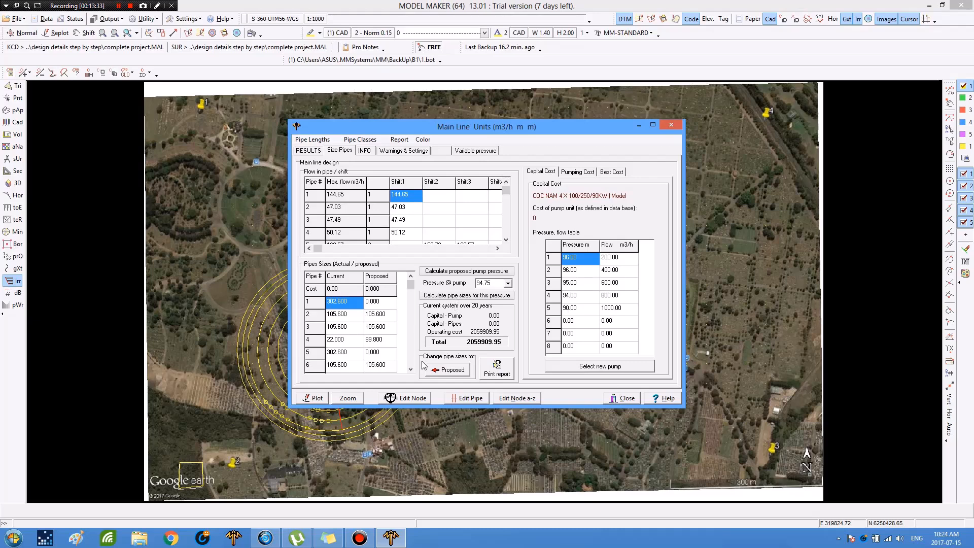
pyautogui.click(441, 297)
pyautogui.click(448, 370)
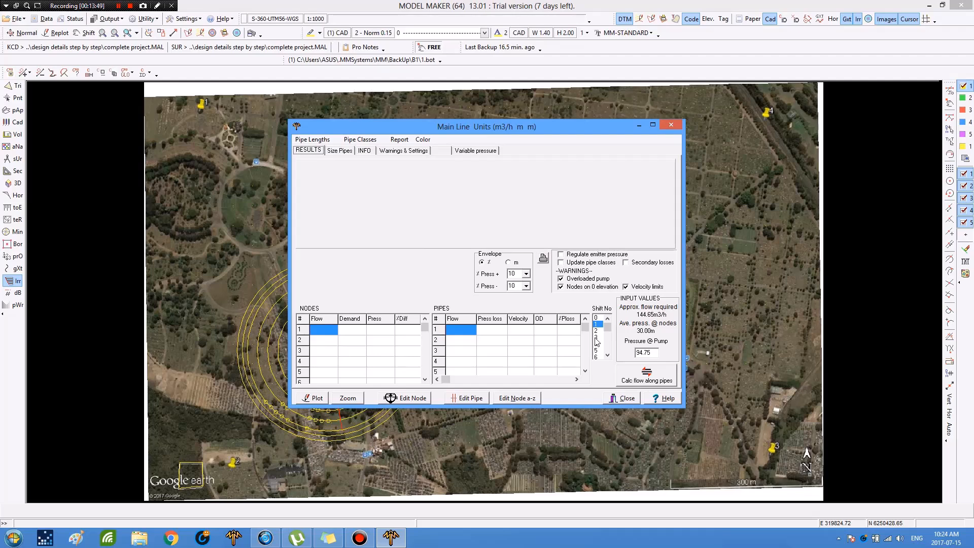
# Step: Calculate the flow along the pipes for shift 3 and review the node and pipe results
pyautogui.click(596, 338)
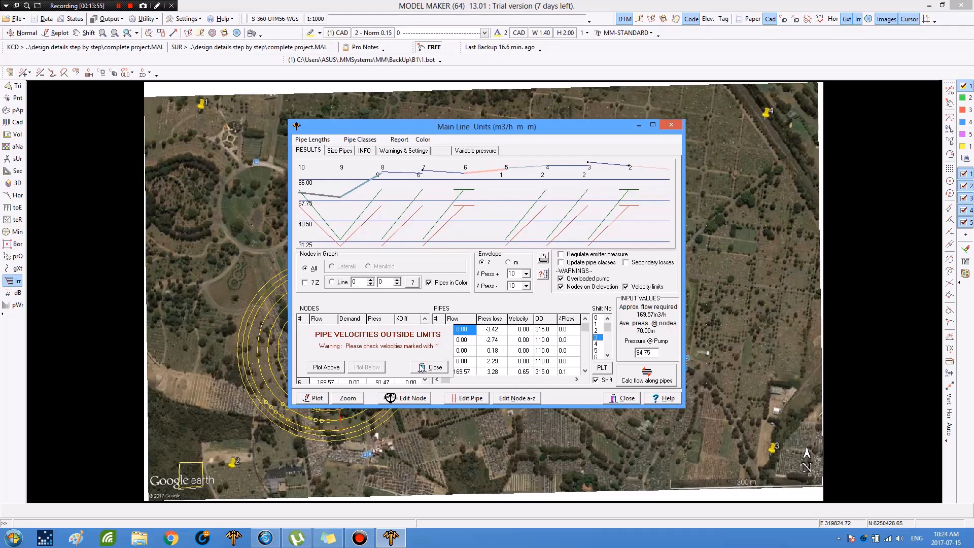
pyautogui.click(628, 383)
pyautogui.click(445, 358)
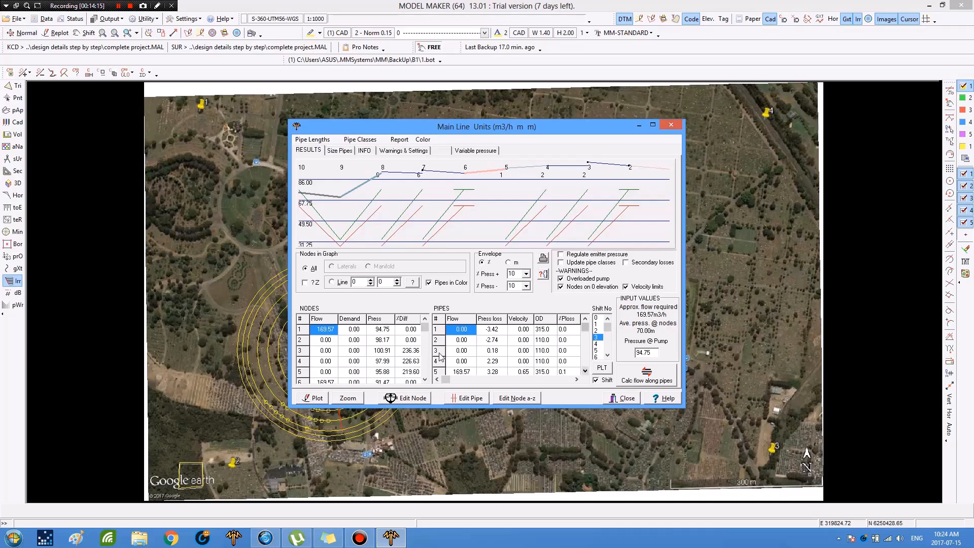
pyautogui.scroll(-2, 441, 357)
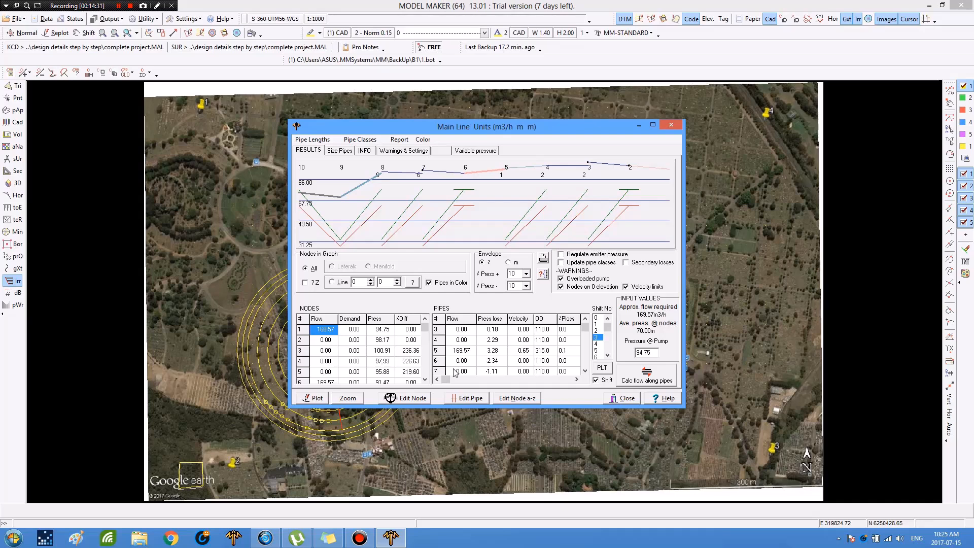
pyautogui.click(585, 320)
pyautogui.click(585, 319)
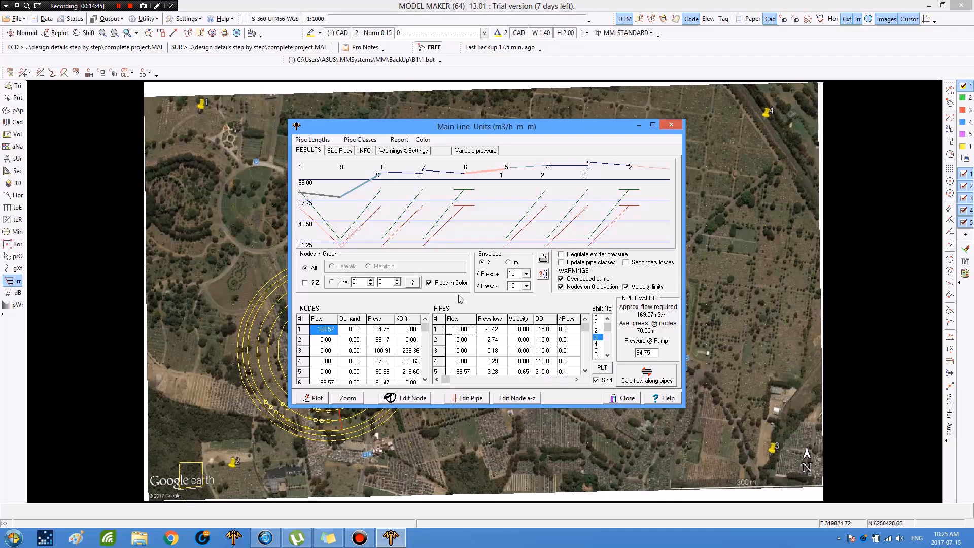
# Step: Recalculate the pipe sizes for the pump pressure, keeping 605 as the biggest diameter and 2.00 m/sec, and rerun the flow for shift 3
pyautogui.hotkey('ctrl', 'Tab')
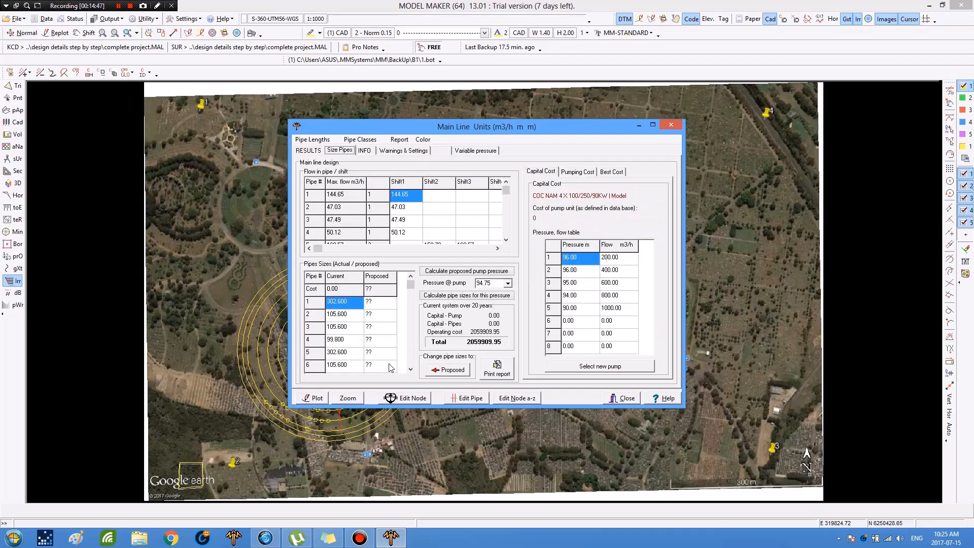
pyautogui.click(453, 296)
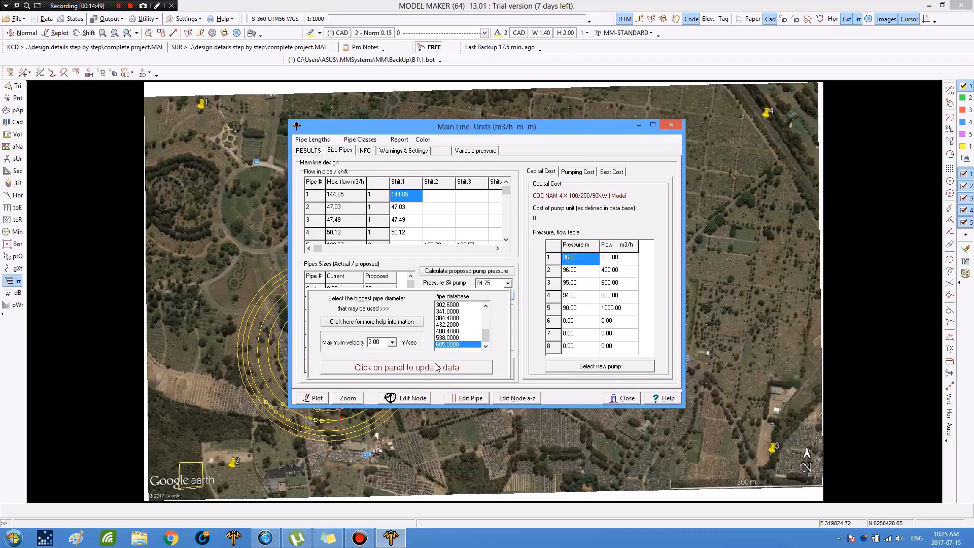
pyautogui.click(436, 367)
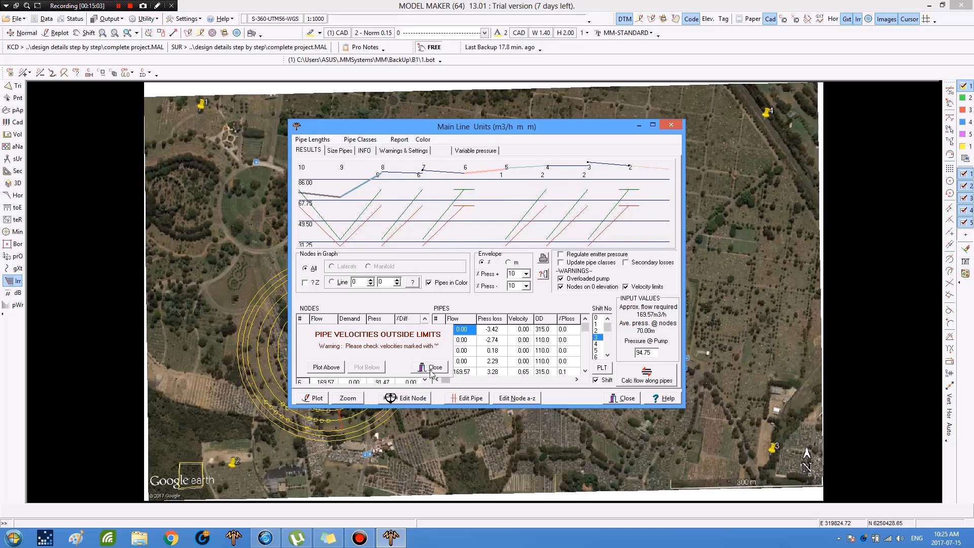
# Step: Examine the pipe flows, pressure losses and velocities calculated for shifts 2 and 1
pyautogui.click(603, 338)
pyautogui.click(597, 330)
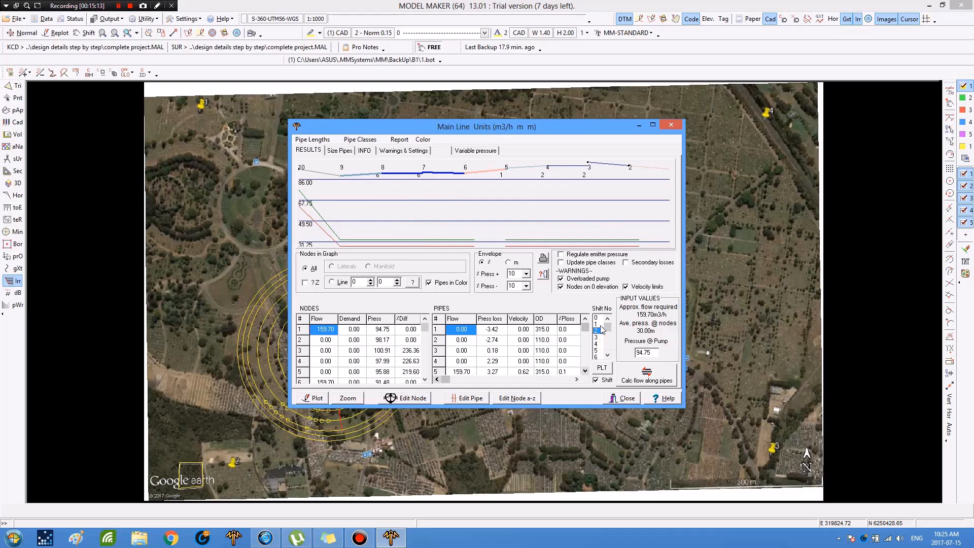
pyautogui.scroll(-1, 586, 359)
pyautogui.scroll(-1, 589, 323)
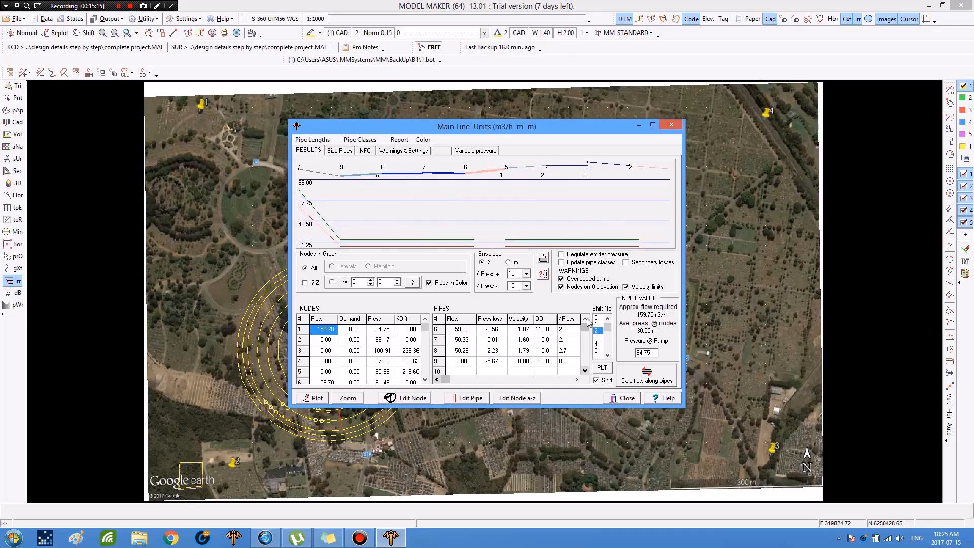
pyautogui.press('Up')
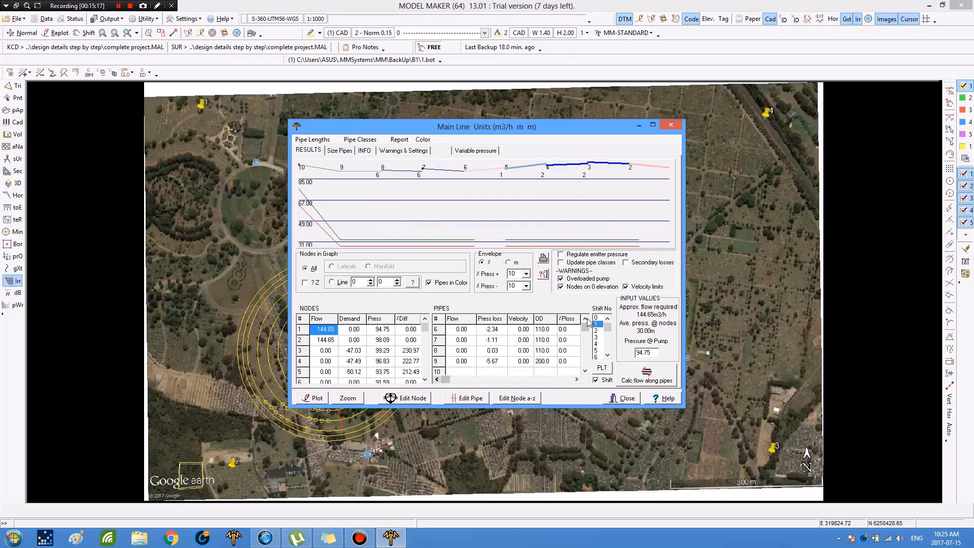
pyautogui.scroll(1, 576, 357)
pyautogui.scroll(1, 568, 364)
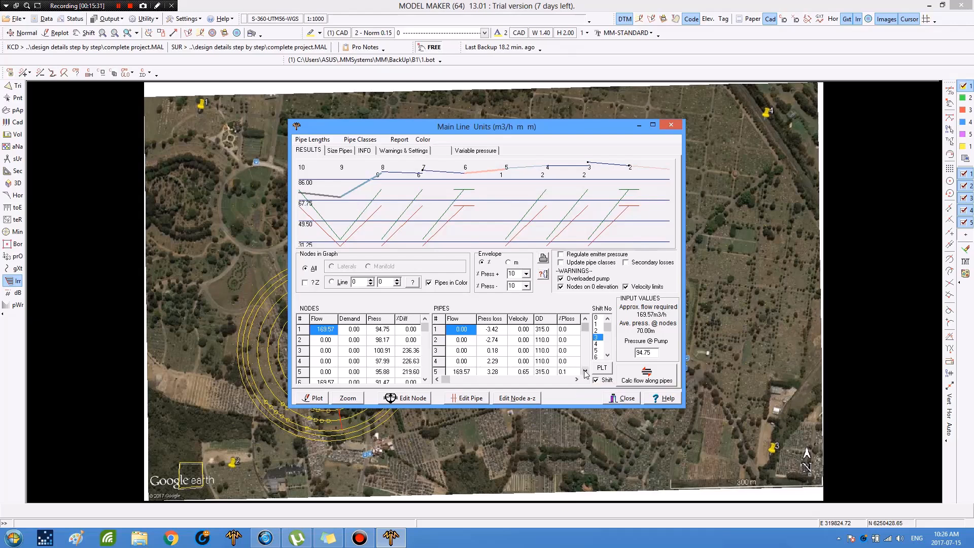
# Step: Check the shift 3 results for pipes 6 to 9 against the velocity limits
pyautogui.click(587, 374)
pyautogui.click(586, 374)
pyautogui.click(586, 374)
pyautogui.scroll(-1, 477, 362)
pyautogui.scroll(-1, 459, 362)
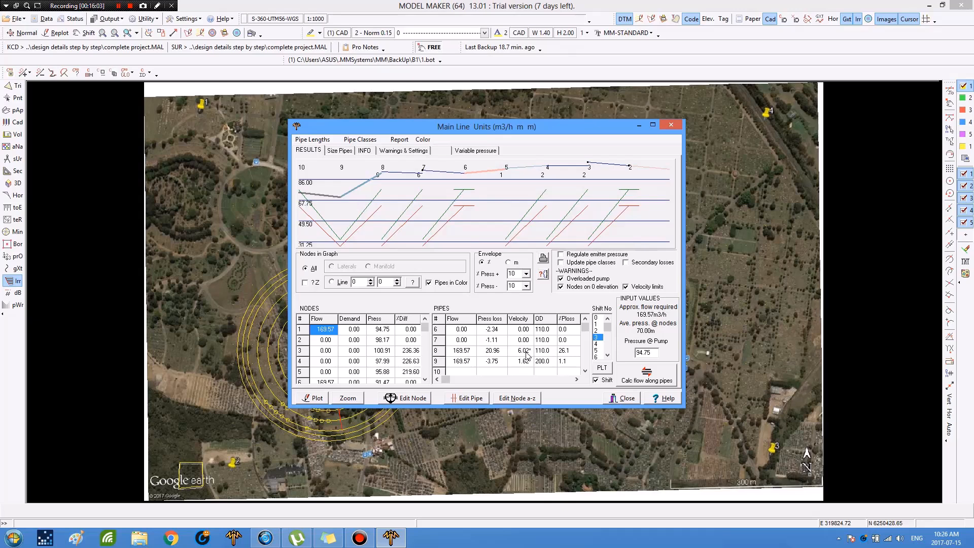
# Step: Close the hydraulic results and add a second COC NAM 4 X 100/250/90KW pump node southwest of the existing pump
pyautogui.click(623, 399)
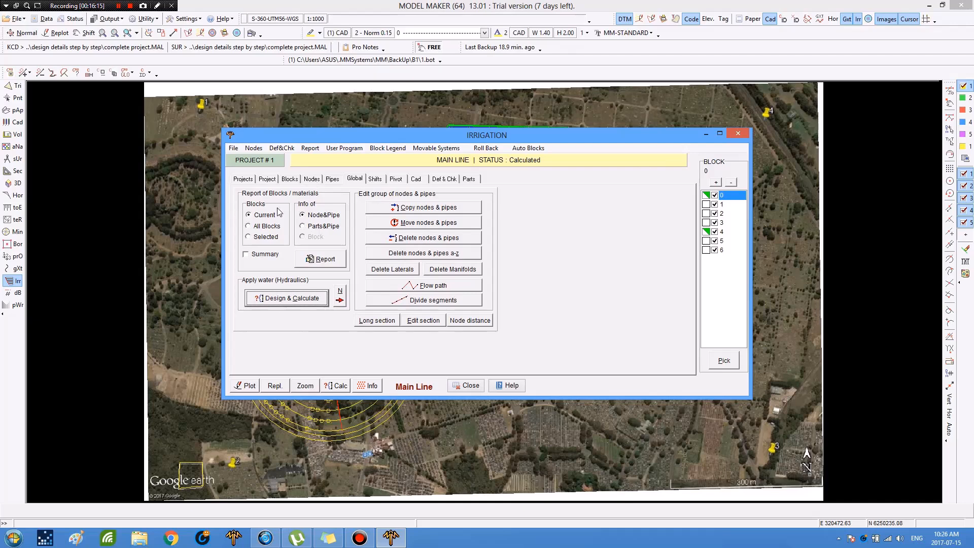
pyautogui.click(312, 179)
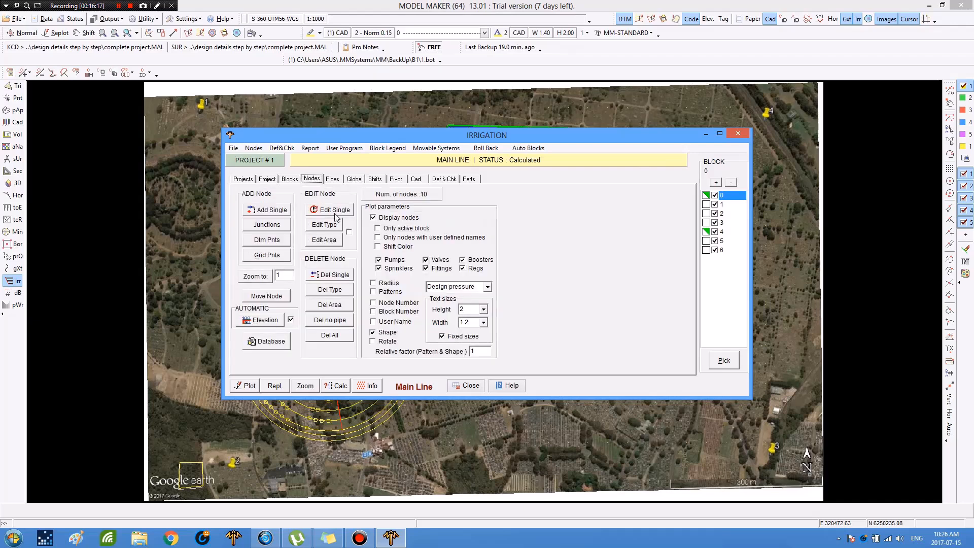
pyautogui.click(331, 210)
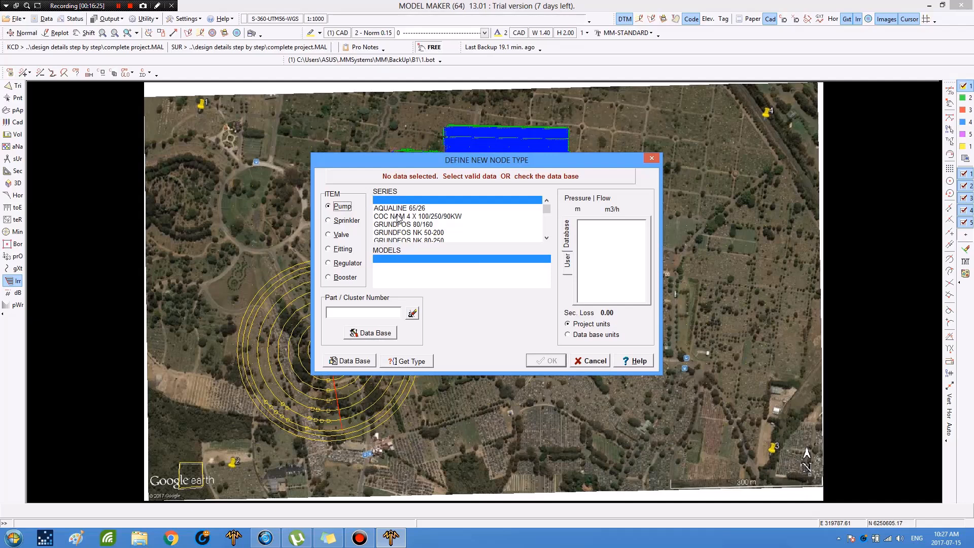
pyautogui.click(398, 218)
pyautogui.click(399, 218)
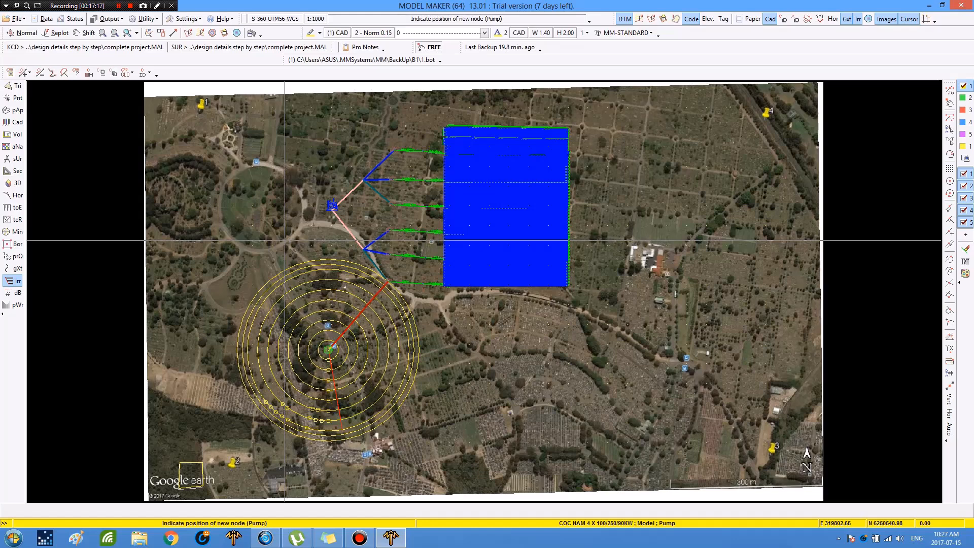
pyautogui.click(283, 238)
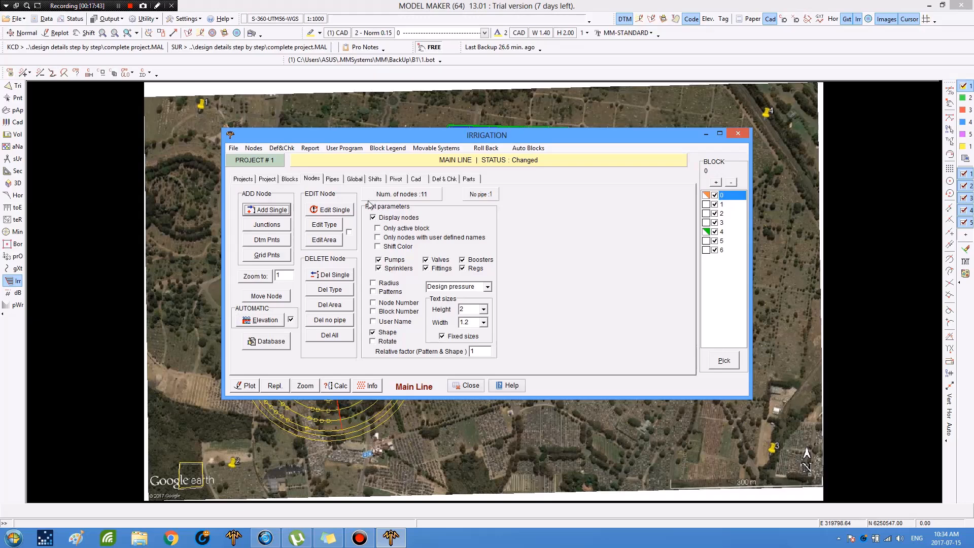
# Step: Start a new single main line pipe of type PVC-M Man SABS 966 Part 2, size 355/6
pyautogui.click(334, 182)
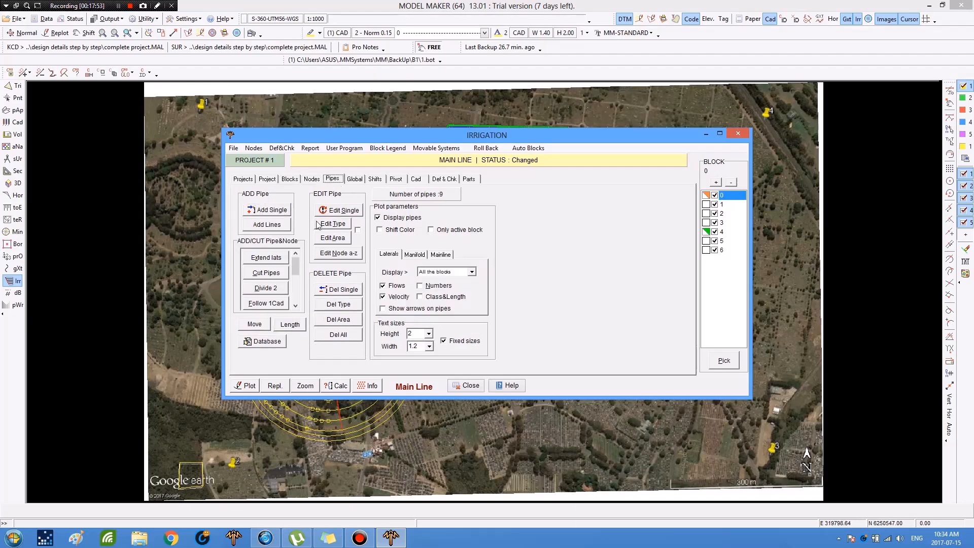
pyautogui.press('Escape')
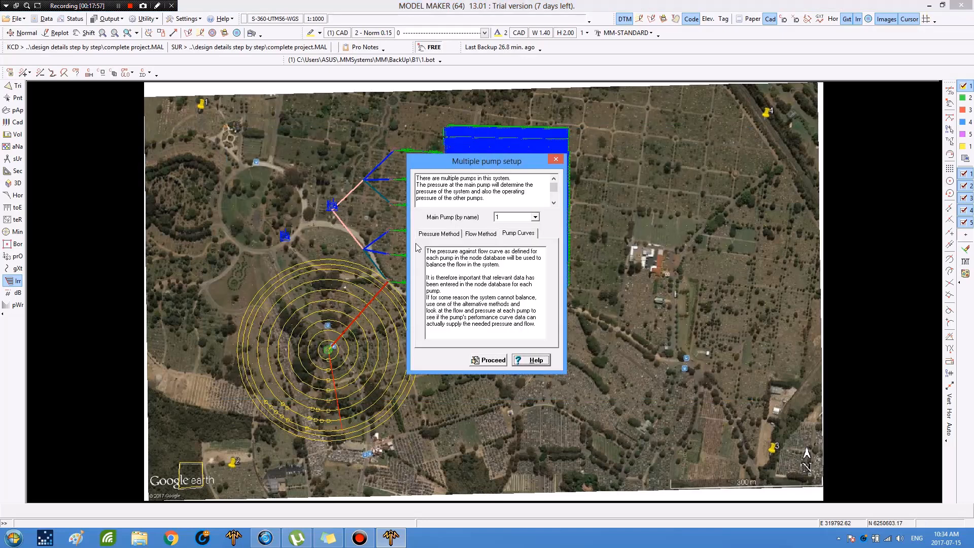
pyautogui.click(376, 237)
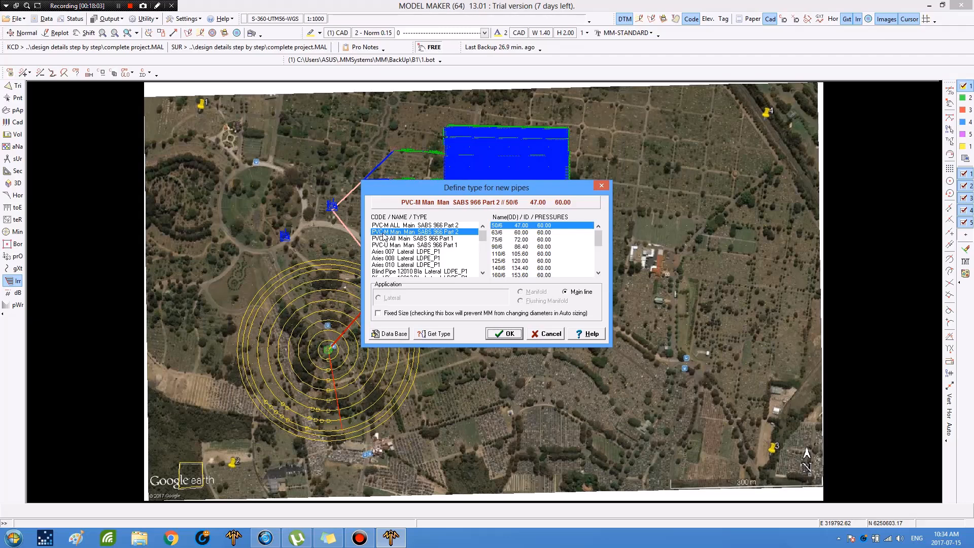
pyautogui.click(599, 273)
pyautogui.click(599, 273)
pyautogui.click(599, 273)
pyautogui.scroll(-1, 523, 264)
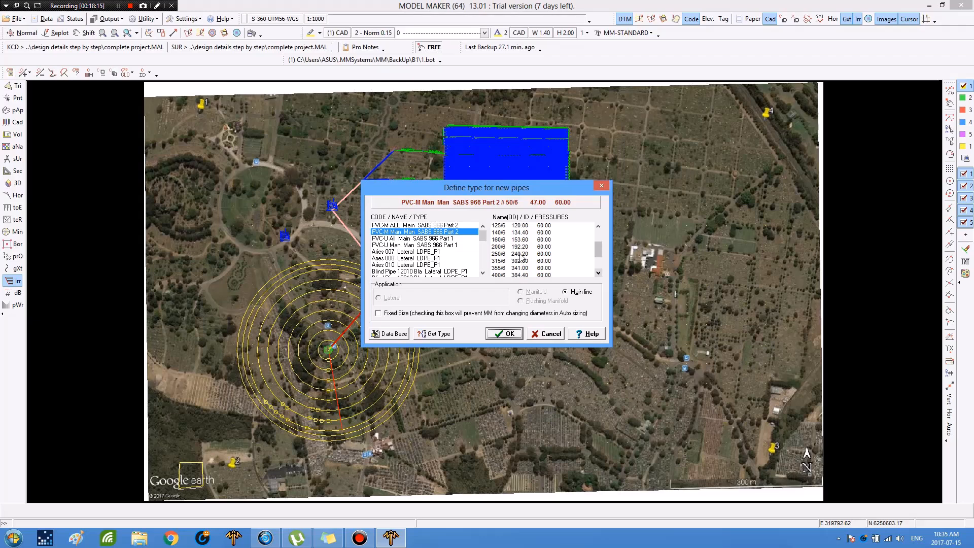
pyautogui.scroll(-1, 521, 258)
pyautogui.click(507, 254)
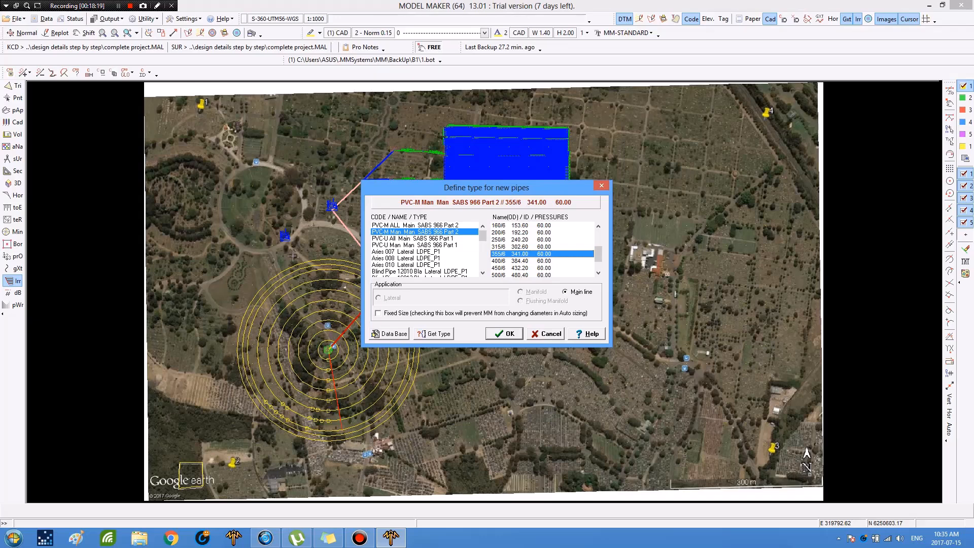
pyautogui.press('Return')
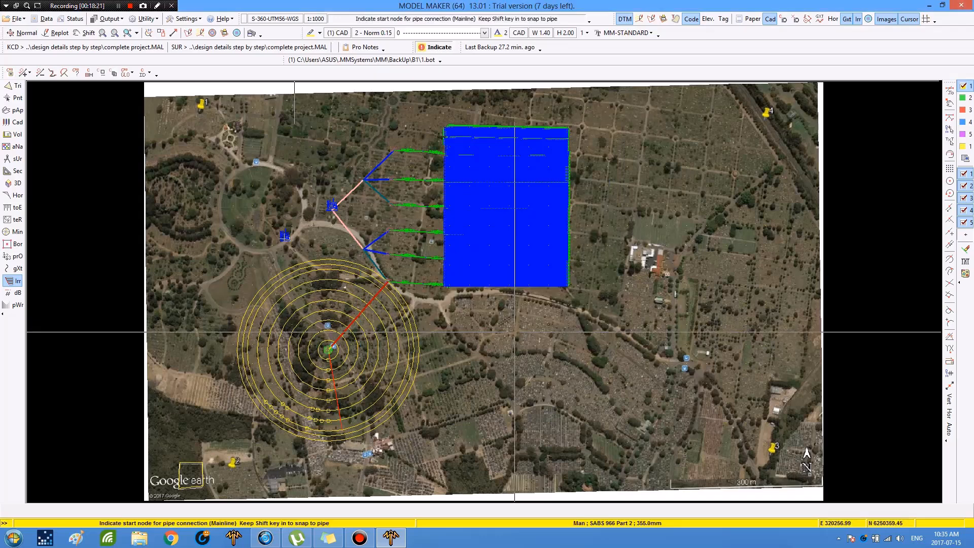
# Step: Draw the 355 mm main line pipe from the second pump to the pivot centre and end the pipe
pyautogui.click(285, 236)
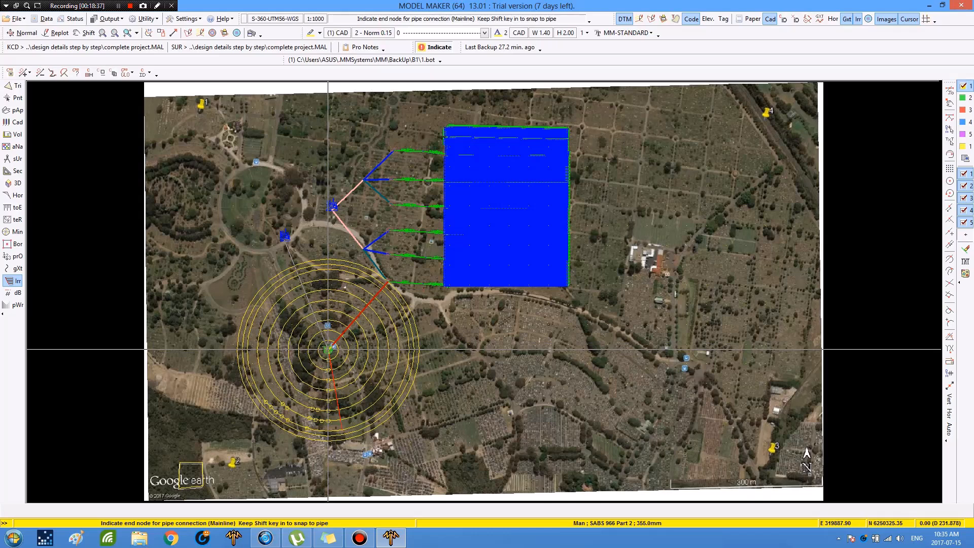
pyautogui.click(328, 349)
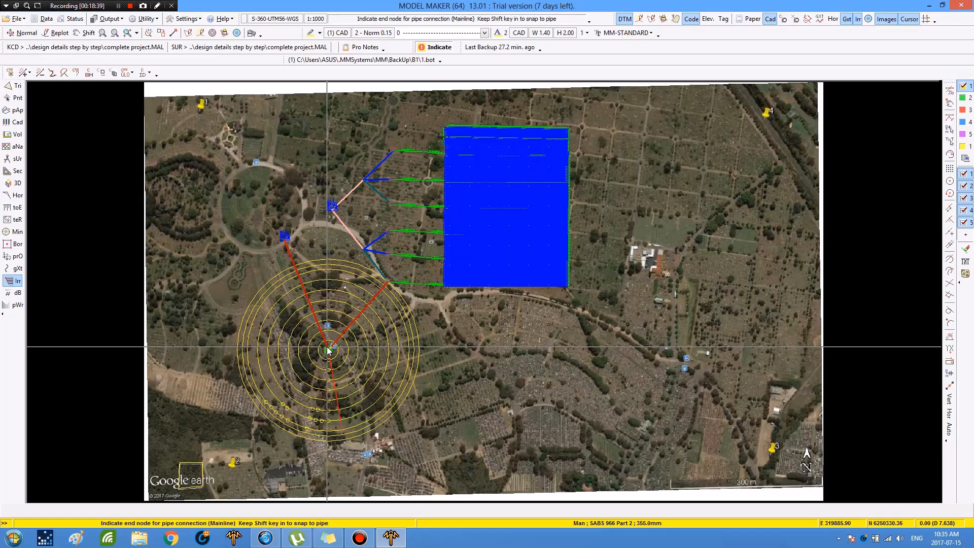
pyautogui.press('Escape')
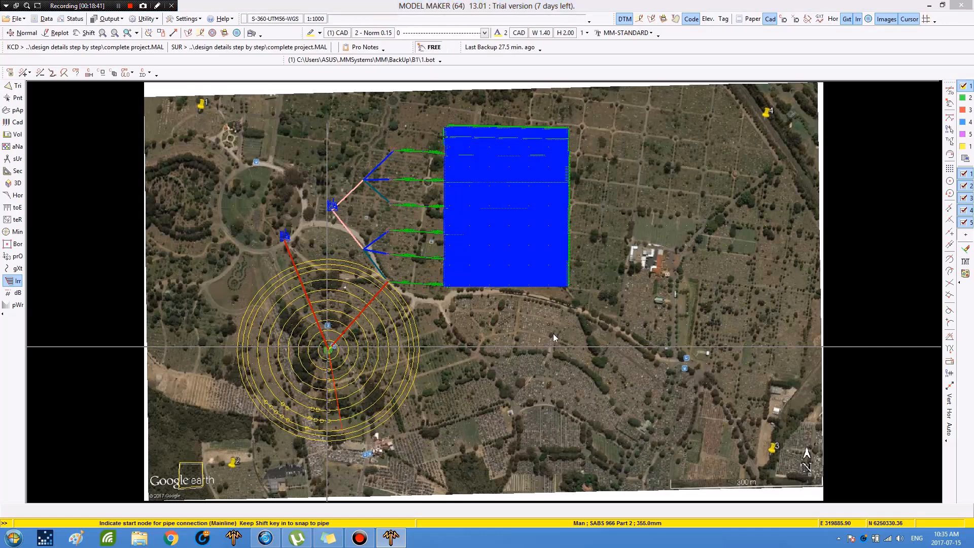
# Step: Extend the laterals to the manifold, keeping COC NAM 4 X 100/250/90KW in the new intersection node type definition
pyautogui.click(554, 333)
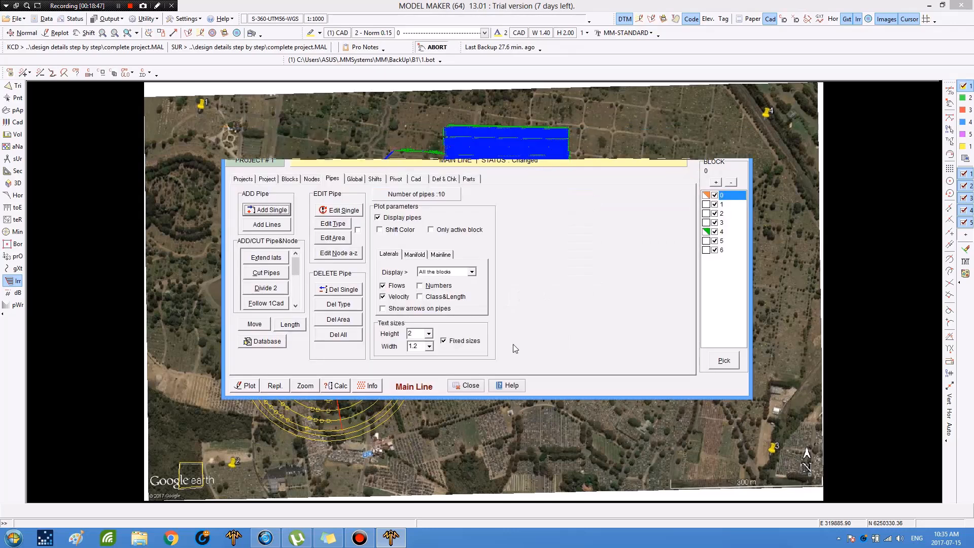
pyautogui.press('Return')
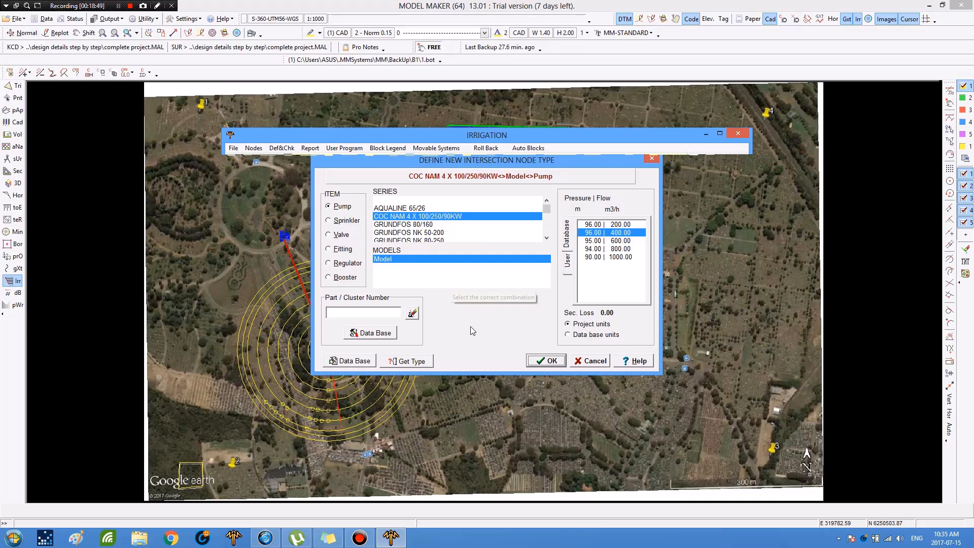
pyautogui.press('Return')
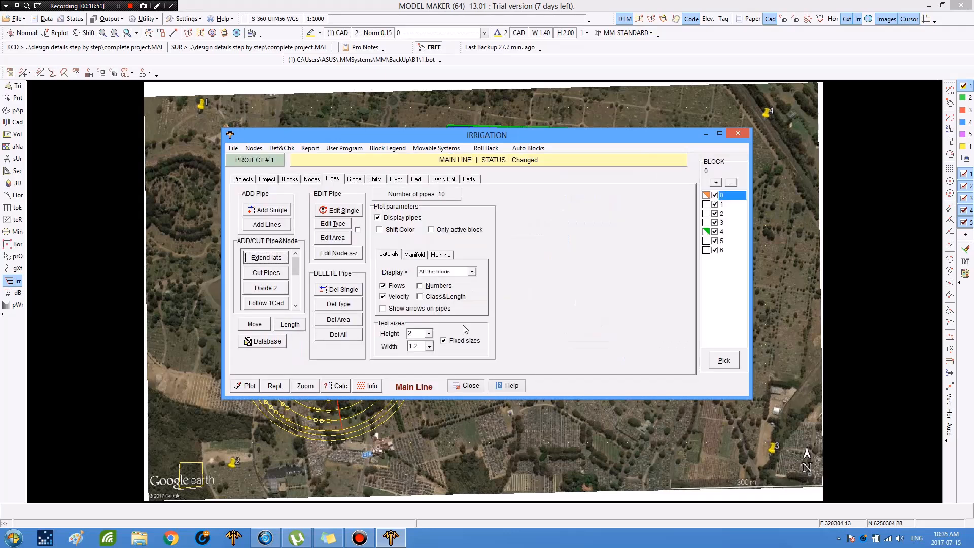
# Step: Display the shift 3 assignment on the map and check the pivot's node
pyautogui.click(375, 180)
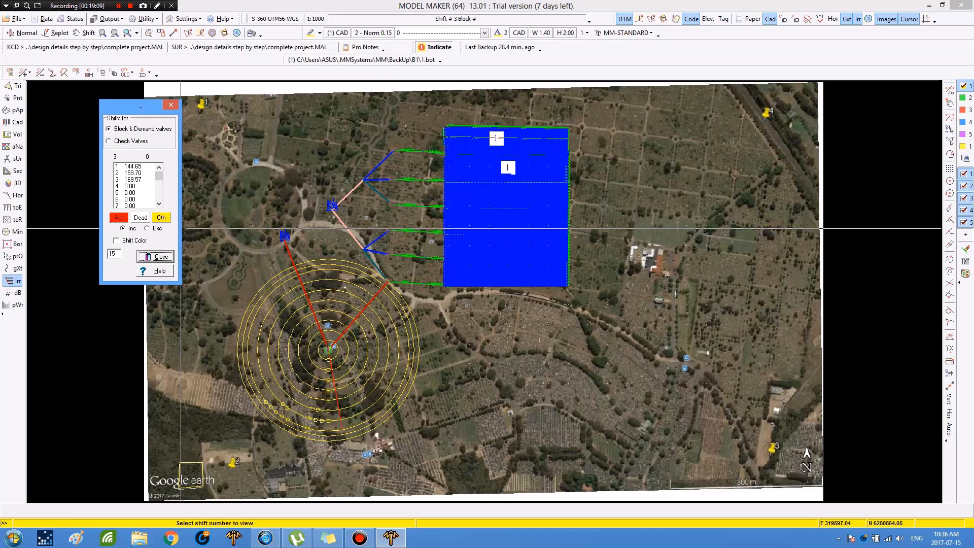
pyautogui.click(133, 180)
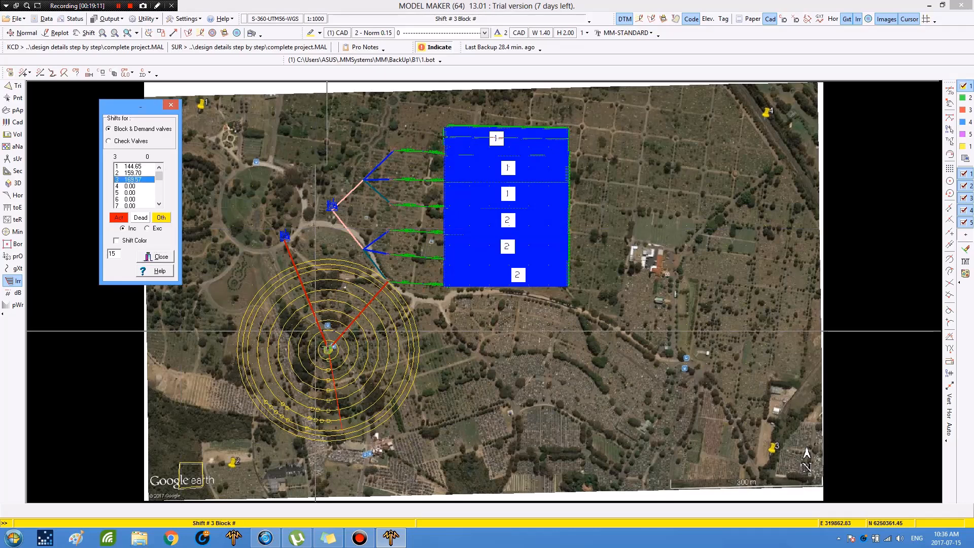
pyautogui.click(168, 259)
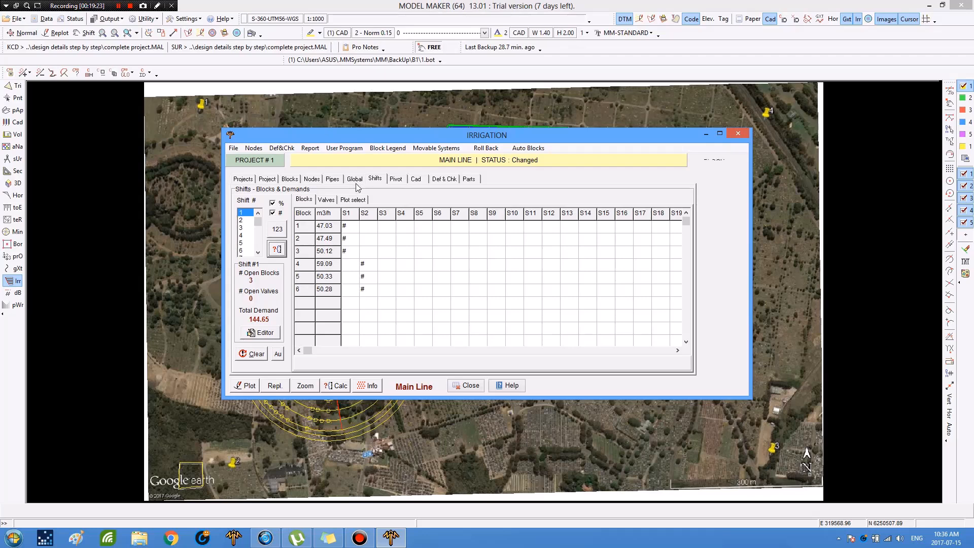
# Step: Try to run the hydraulic design calculation for the main line with both pumps connected
pyautogui.click(355, 180)
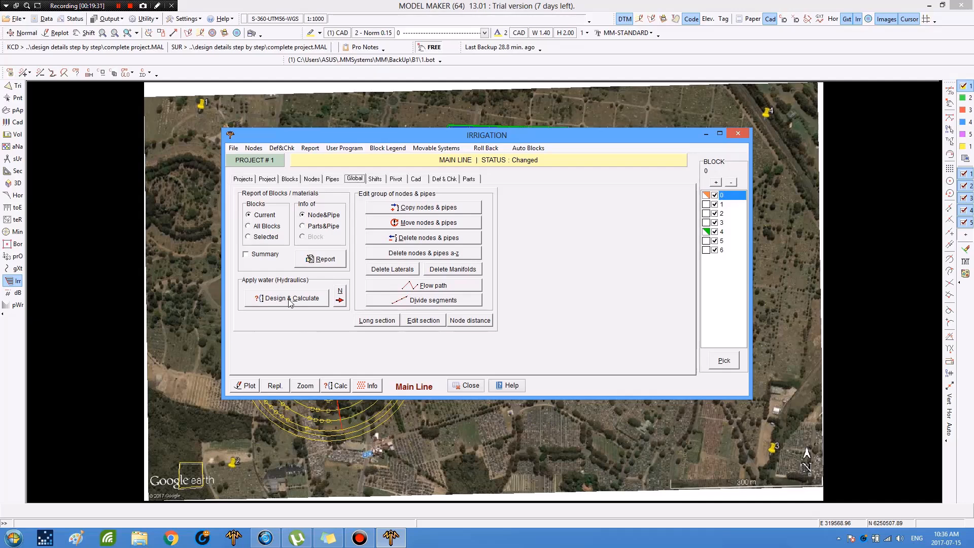
pyautogui.click(323, 296)
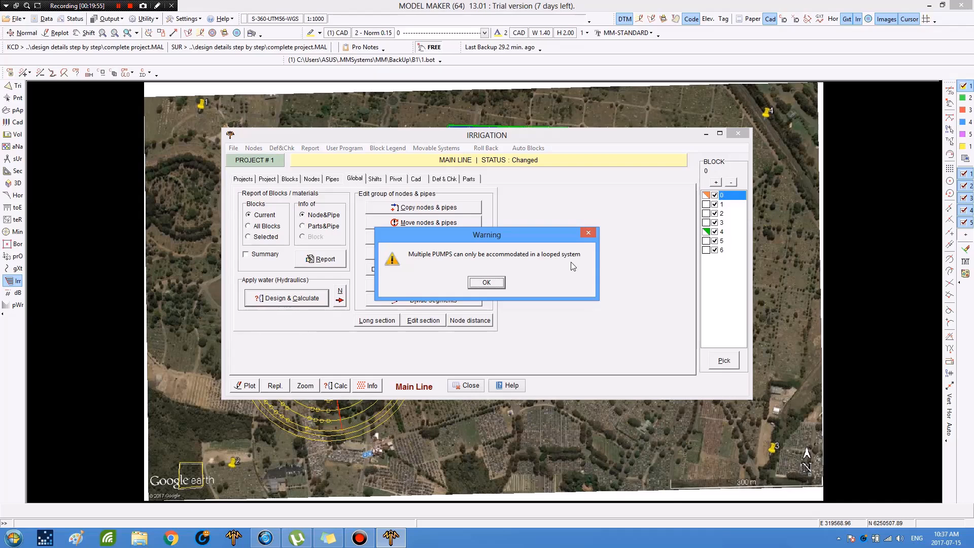
pyautogui.click(487, 282)
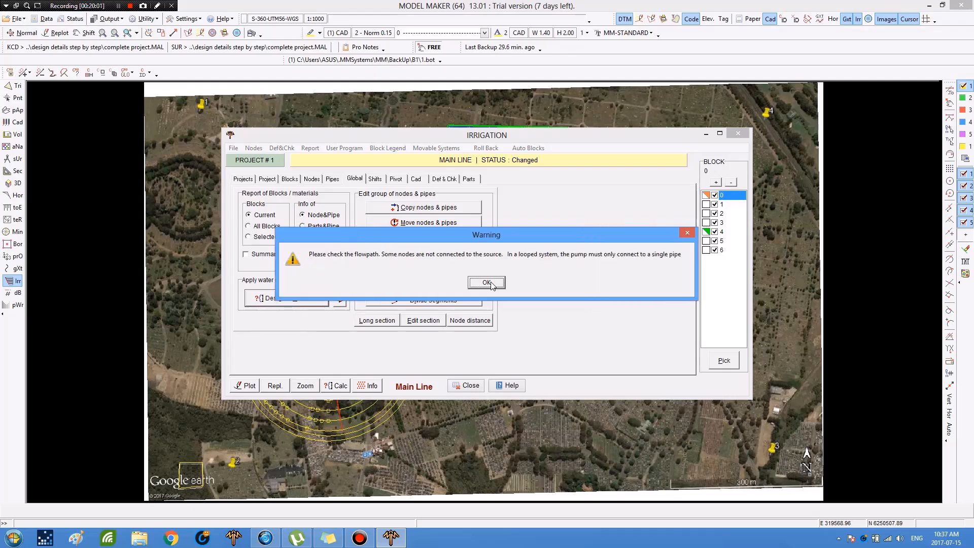
pyautogui.click(490, 283)
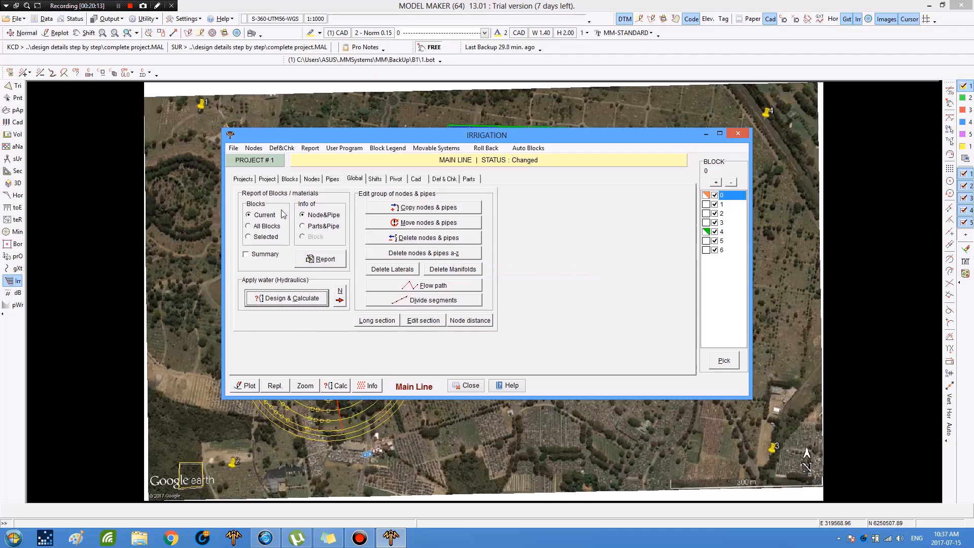
# Step: Define another new main line pipe as PVC-M Man SABS 966 Part 2, size 355/6
pyautogui.click(332, 179)
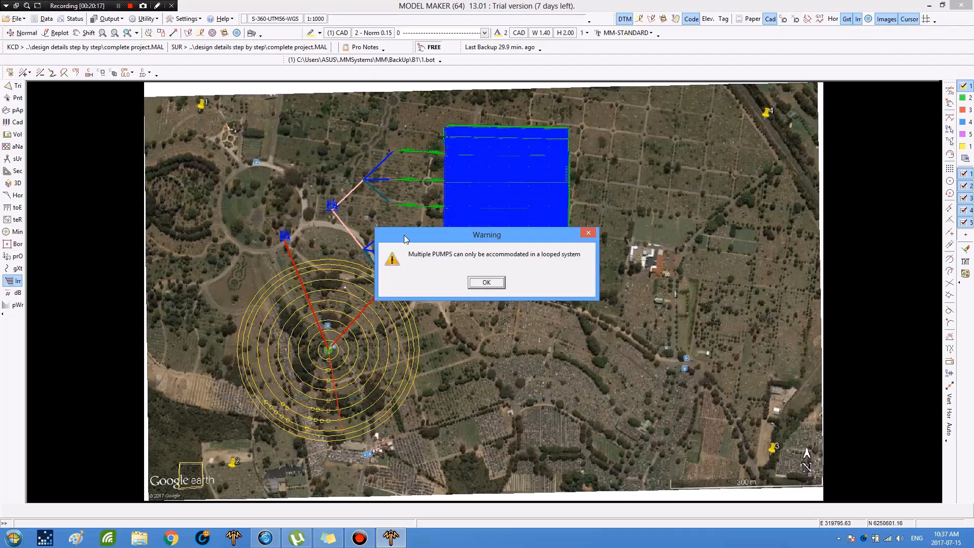
pyautogui.press('Return')
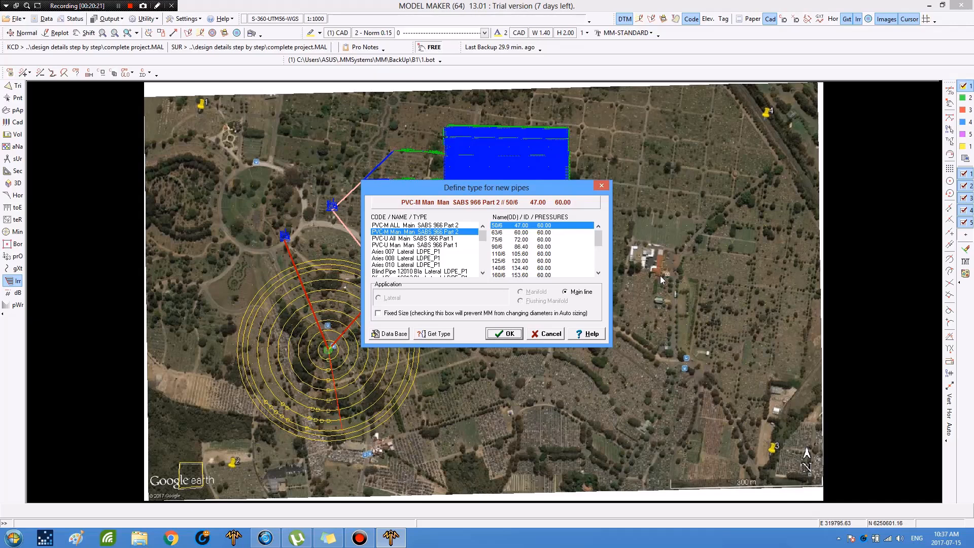
pyautogui.click(598, 274)
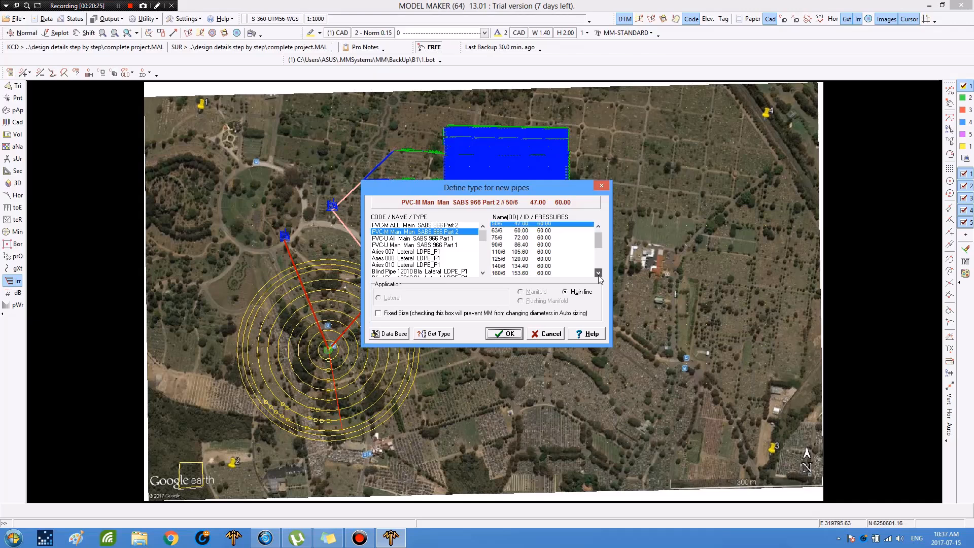
pyautogui.scroll(-1, 526, 256)
pyautogui.scroll(-1, 525, 256)
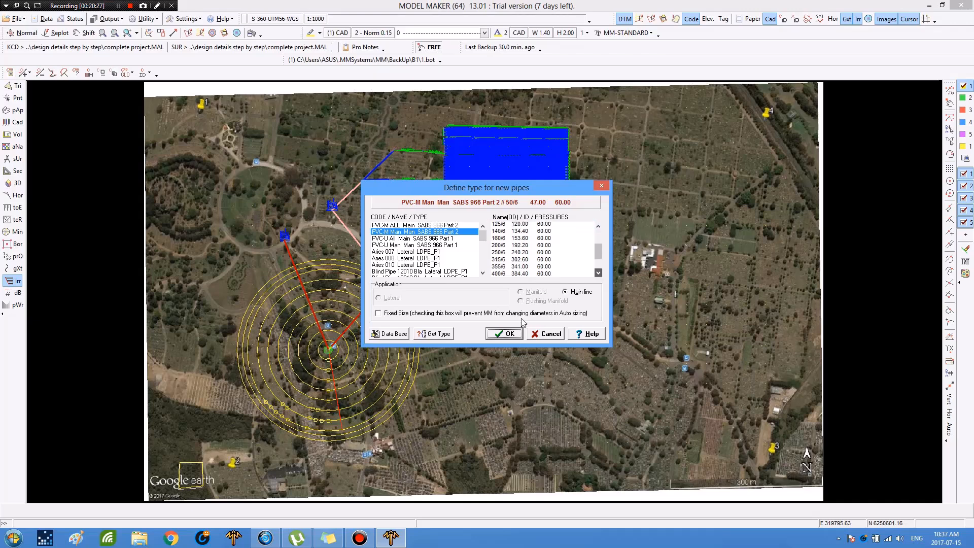
pyautogui.scroll(-1, 523, 321)
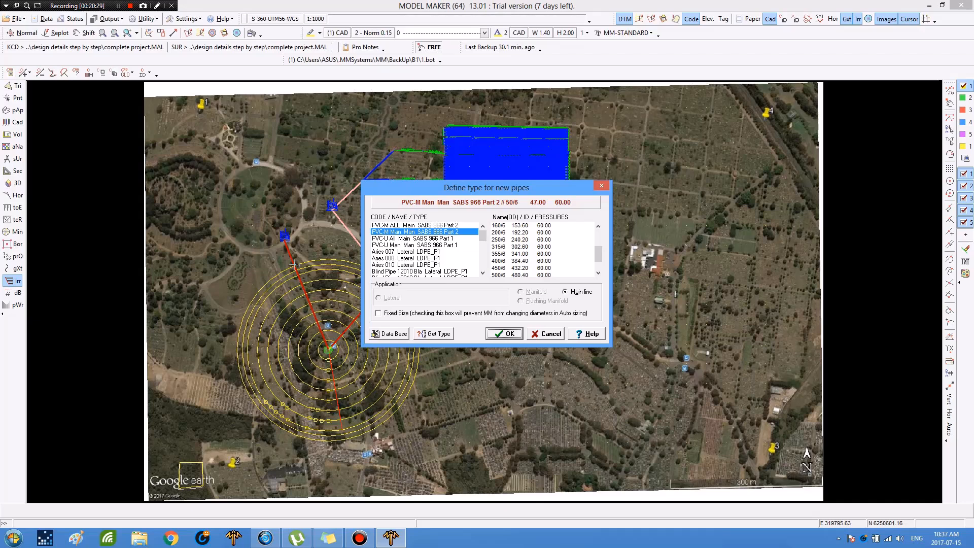
pyautogui.click(512, 254)
pyautogui.click(511, 332)
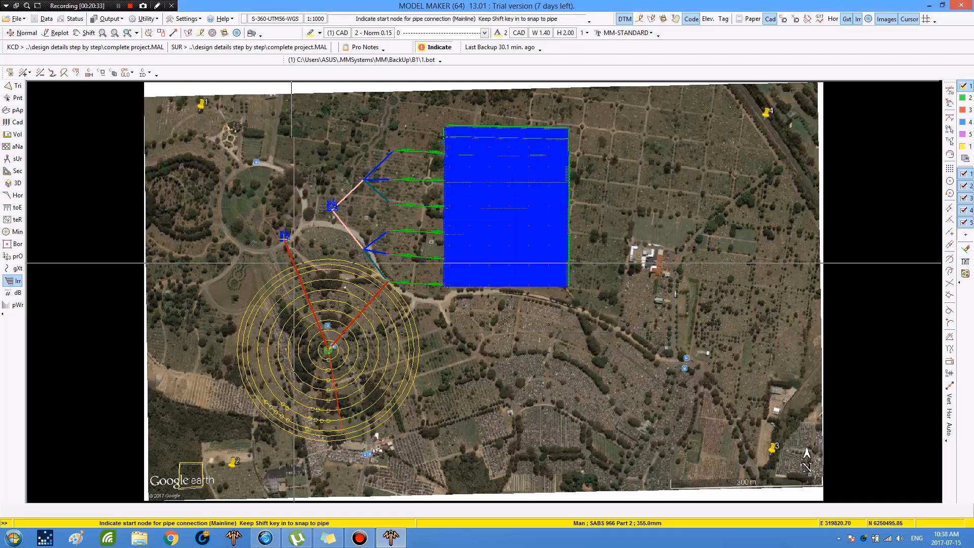
# Step: Connect the second pump to the main line node northeast of the pivot and finish adding pipes
pyautogui.click(284, 238)
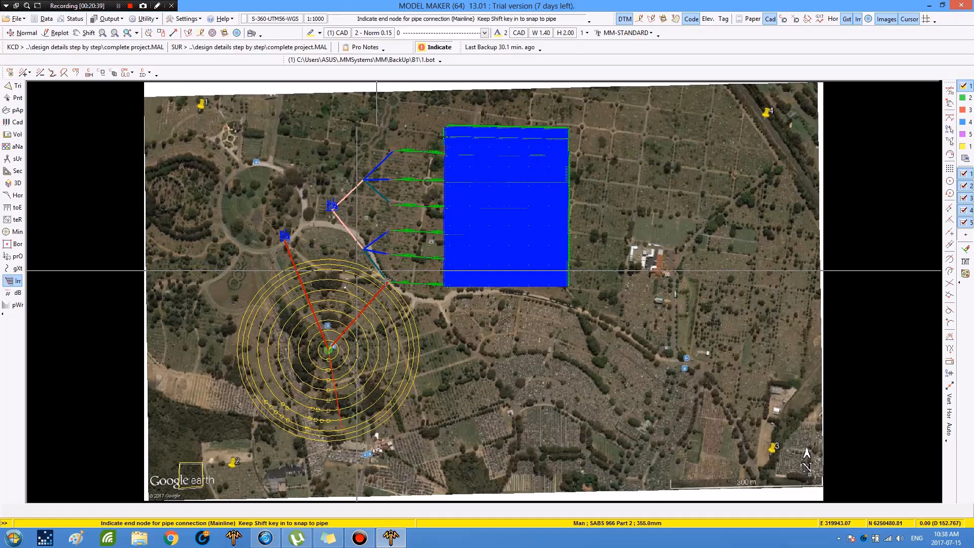
pyautogui.click(387, 281)
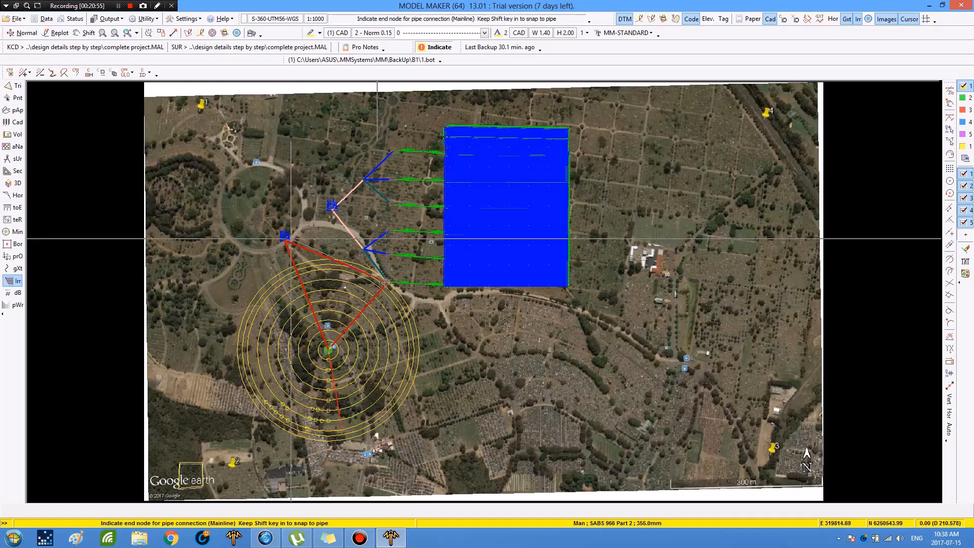
pyautogui.click(384, 283)
pyautogui.click(384, 283)
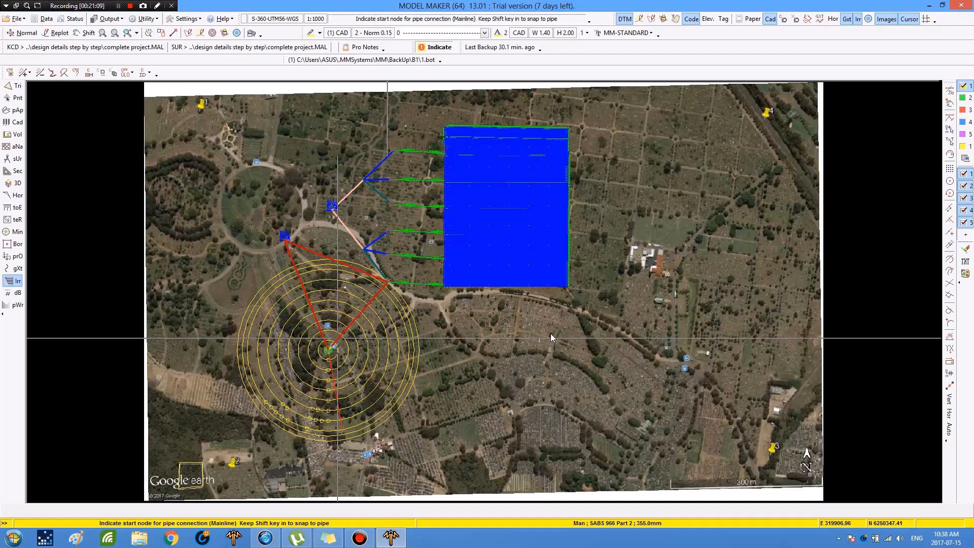
pyautogui.click(388, 282)
pyautogui.rightClick(528, 321)
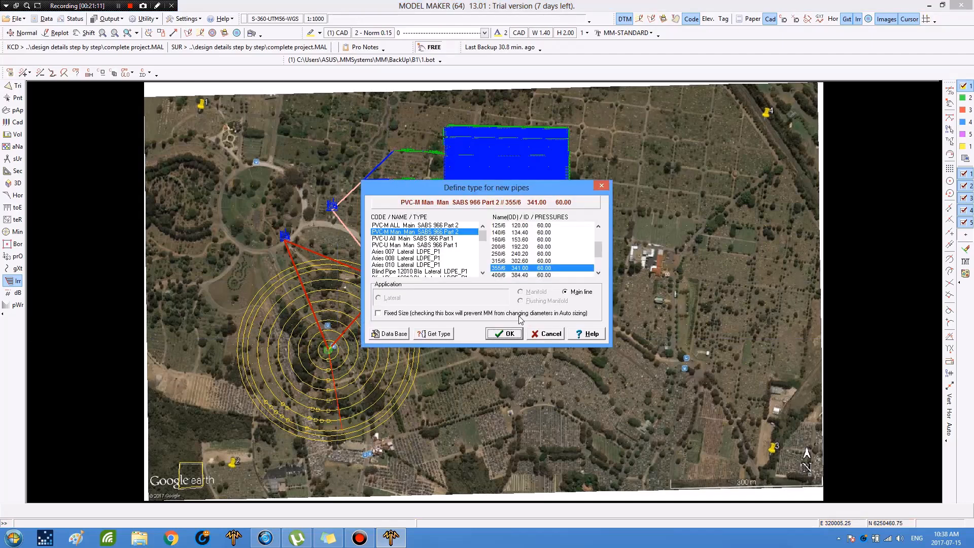
pyautogui.press('Return')
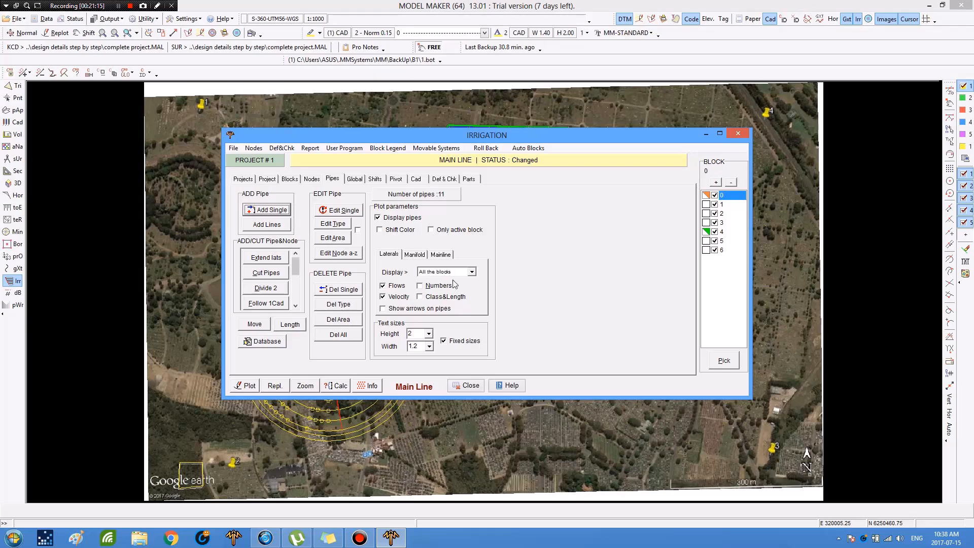
# Step: Extend the laterals to the manifold again for the looped main line
pyautogui.click(279, 273)
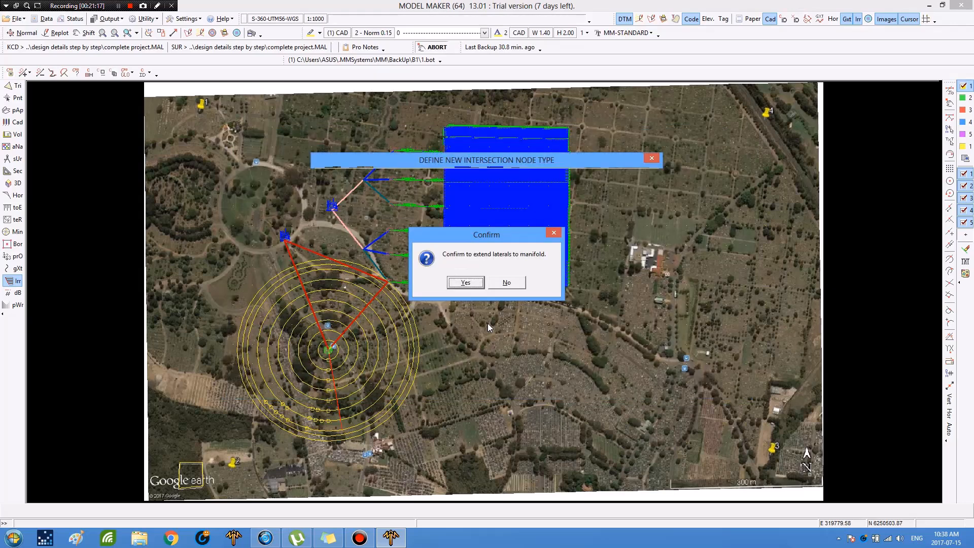
pyautogui.press('Return')
pyautogui.press('Return')
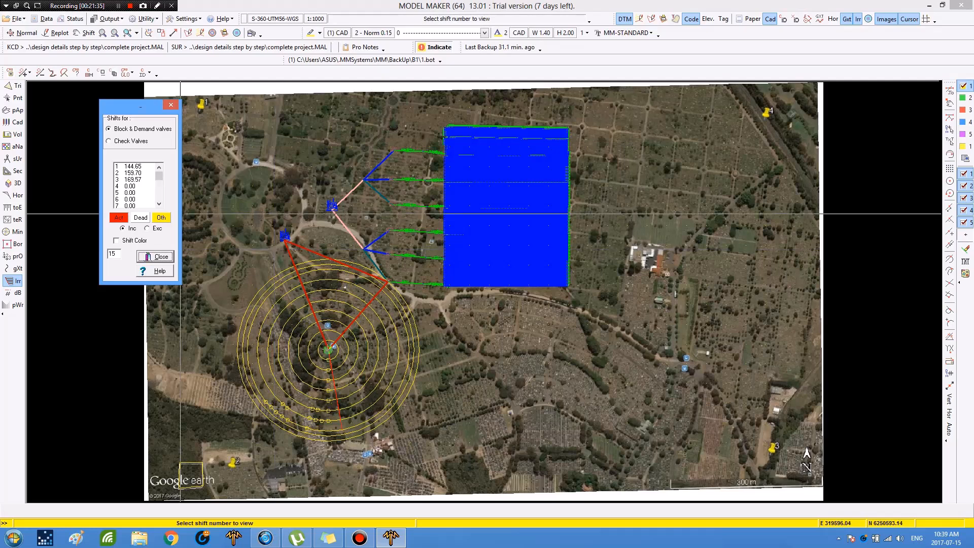
# Step: Check shift 3 on the map and try the looped hydraulic calculation with main pump 1 and the Pump Curves method
pyautogui.click(129, 180)
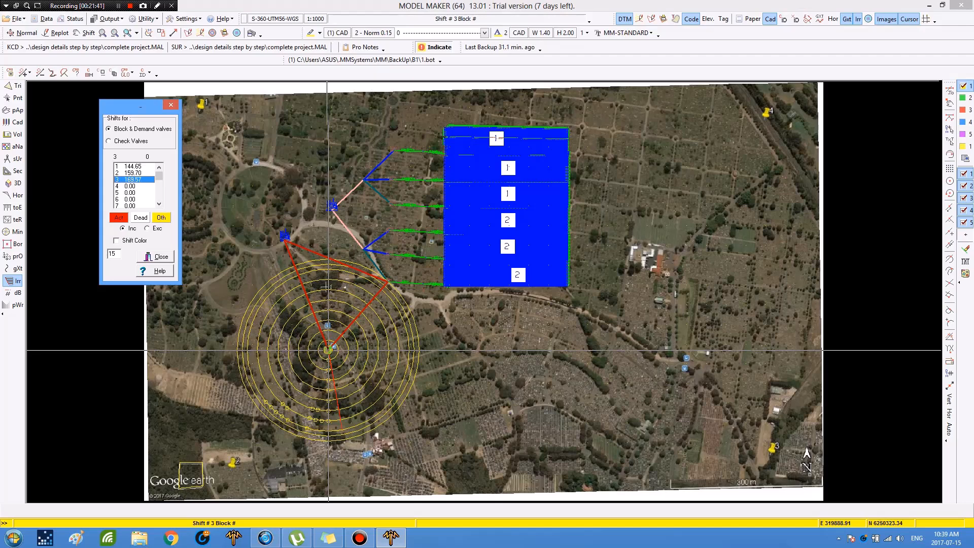
pyautogui.click(161, 257)
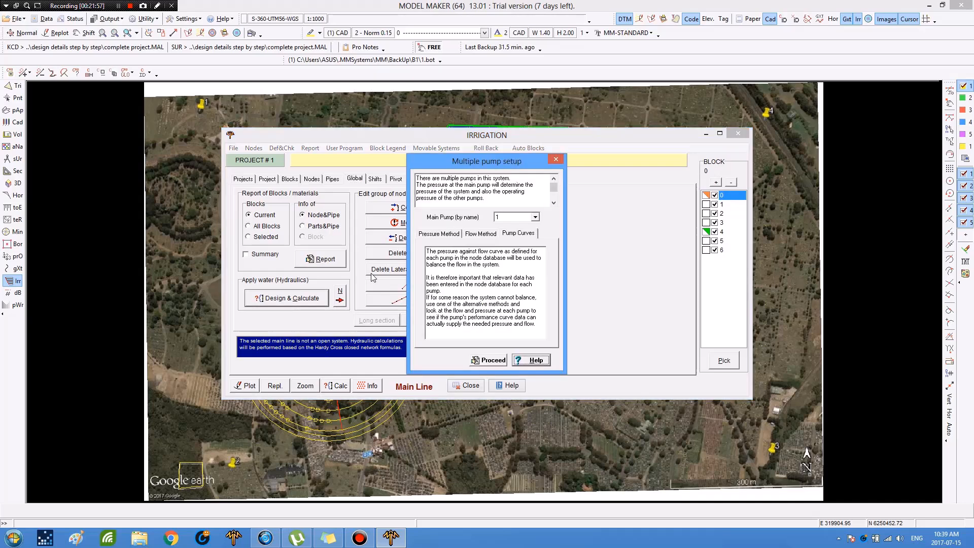
pyautogui.click(489, 361)
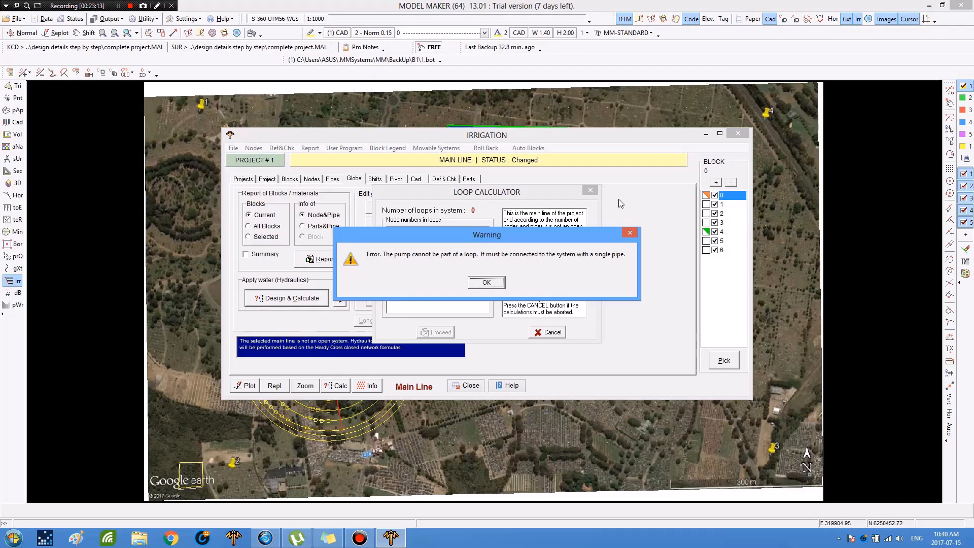
# Step: Abandon the loop calculation and delete the single pipe between the western pump and the main line node northeast of the pivot
pyautogui.press('Return')
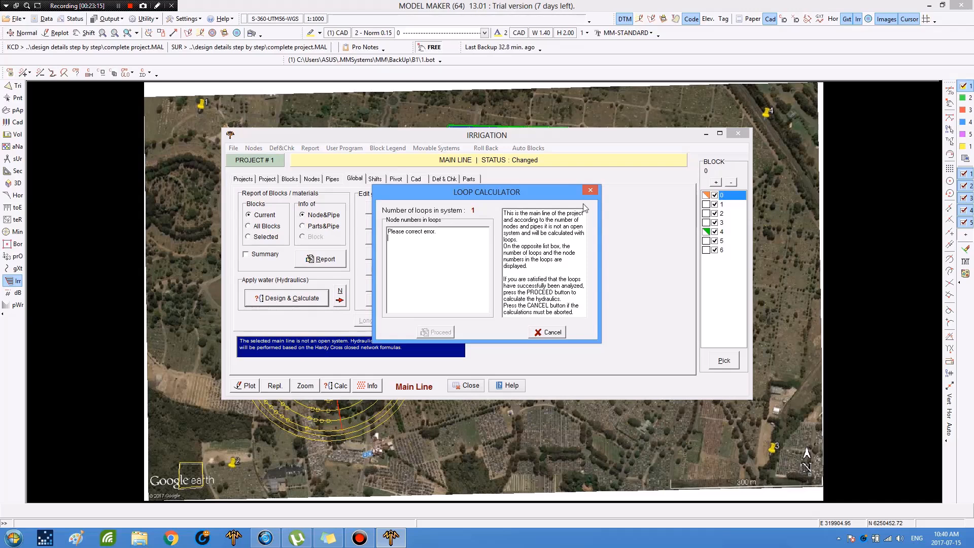
pyautogui.press('Escape')
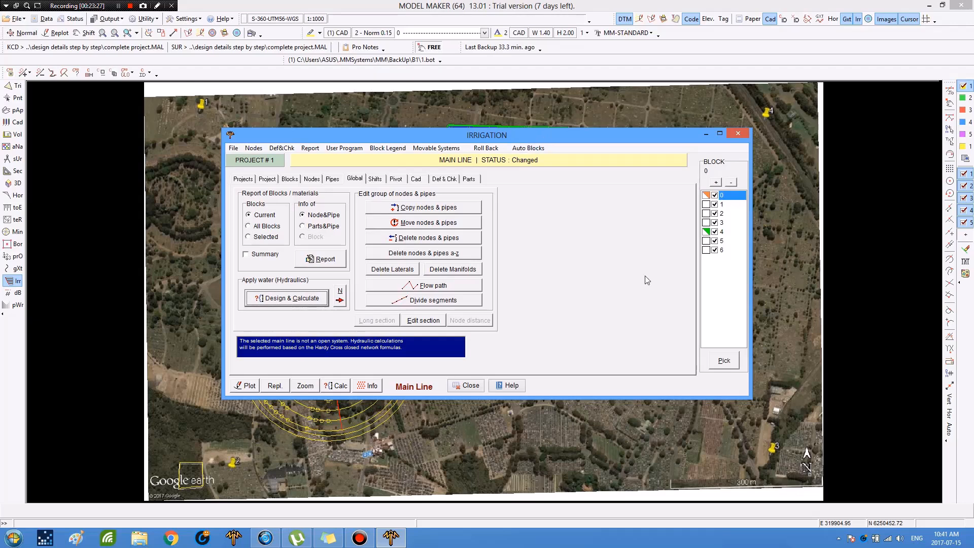
pyautogui.moveTo(304, 135); pyautogui.dragTo(457, 318)
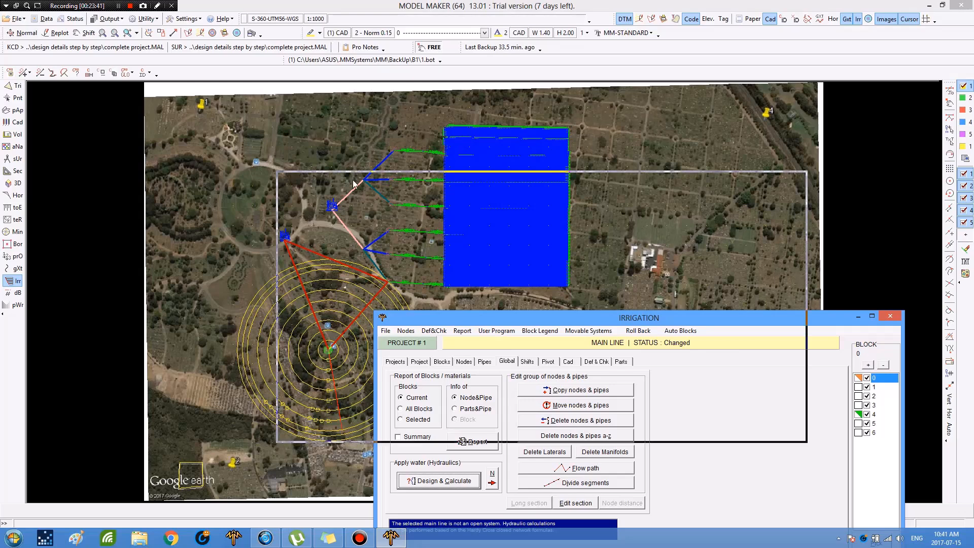
pyautogui.moveTo(354, 183); pyautogui.dragTo(353, 184)
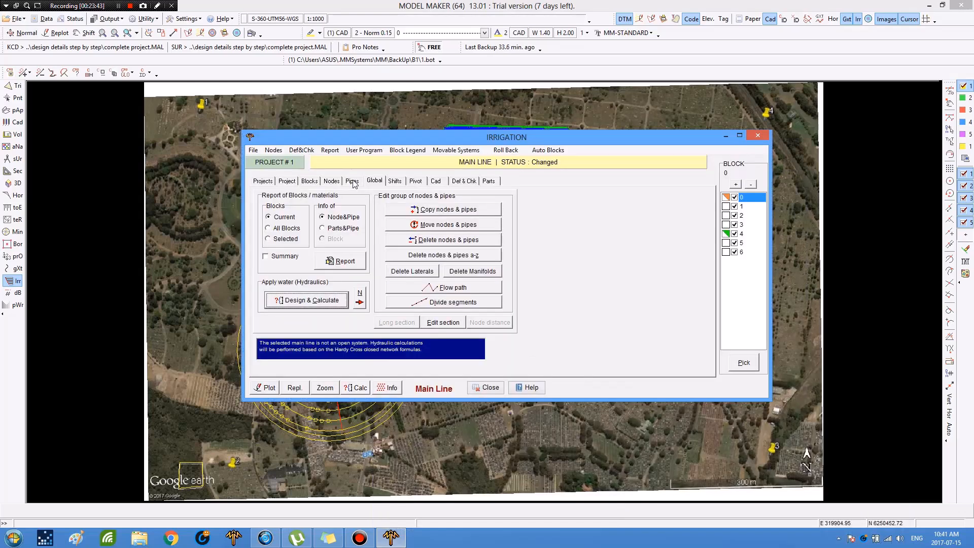
pyautogui.click(352, 181)
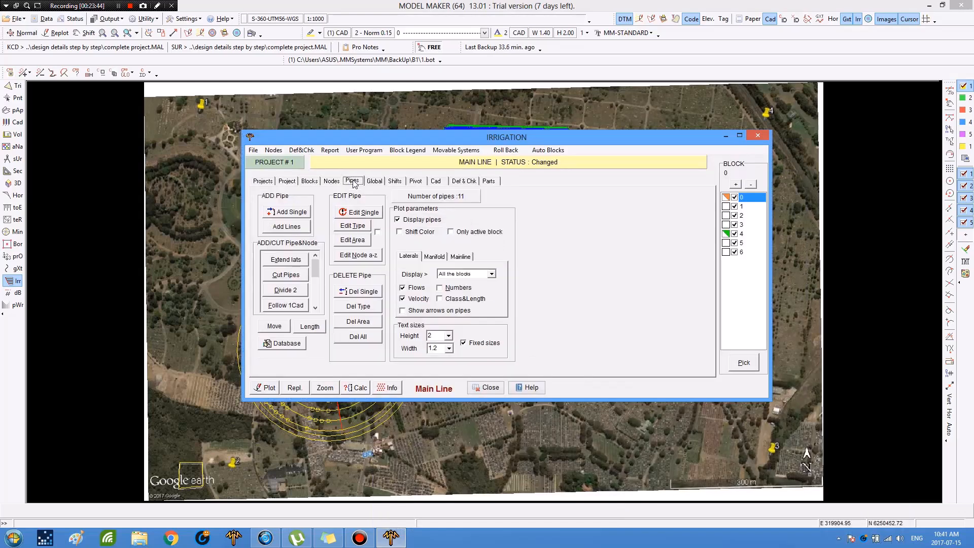
pyautogui.click(355, 292)
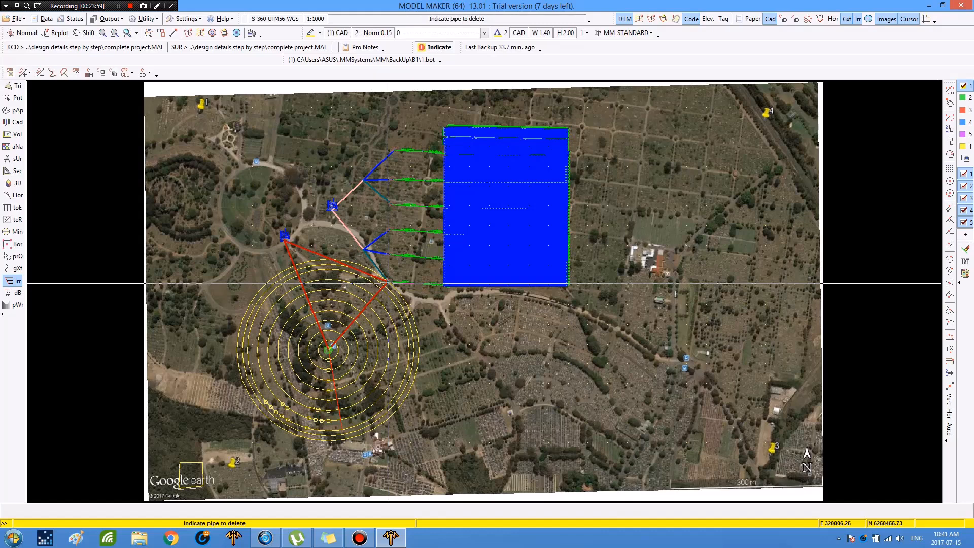
pyautogui.click(340, 262)
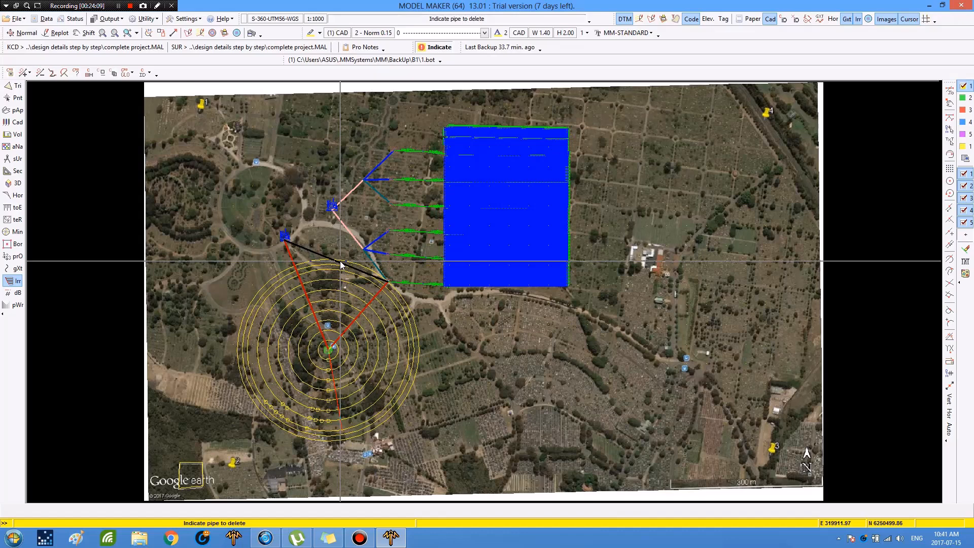
pyautogui.rightClick(340, 262)
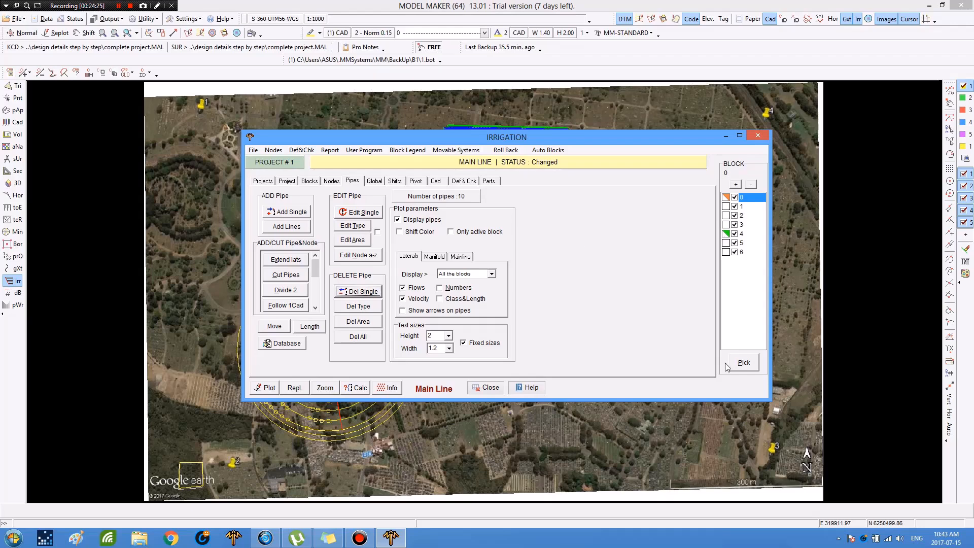
# Step: Add a FILTERBANK fitting node to the main line just south of the northern pump
pyautogui.click(402, 299)
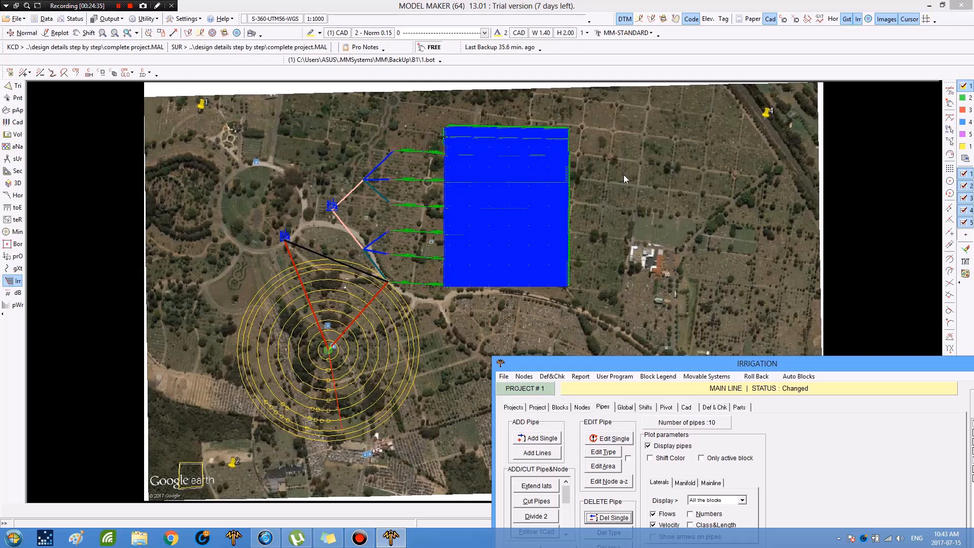
pyautogui.moveTo(570, 224); pyautogui.dragTo(570, 224)
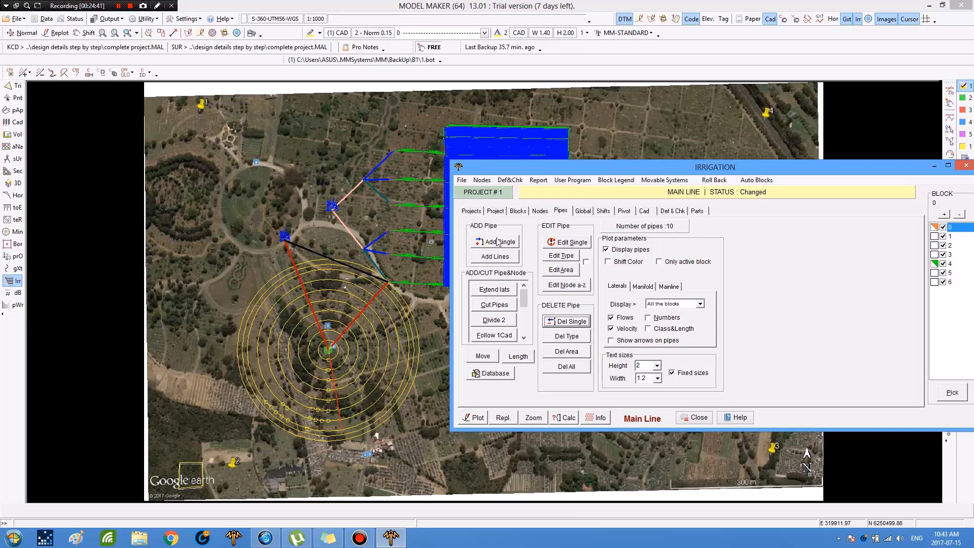
pyautogui.click(329, 253)
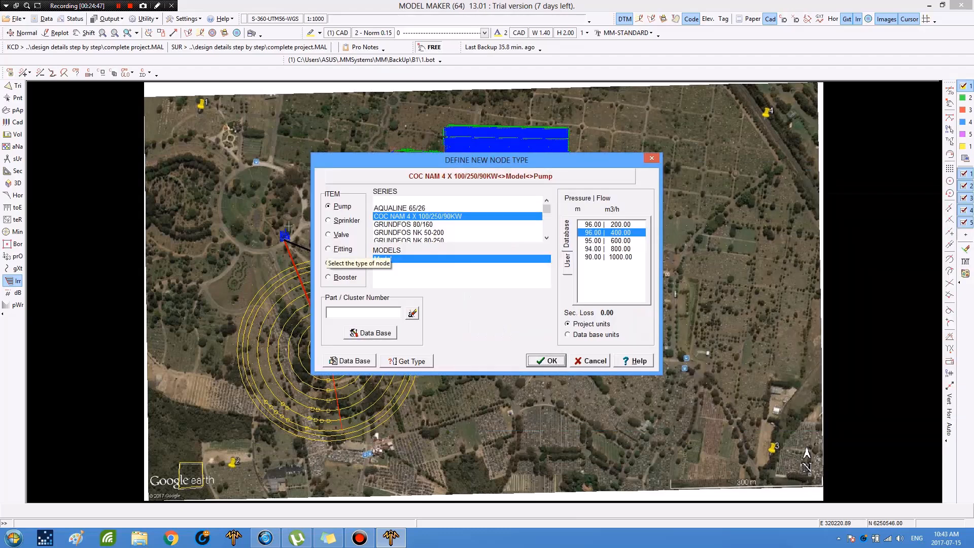
pyautogui.click(335, 249)
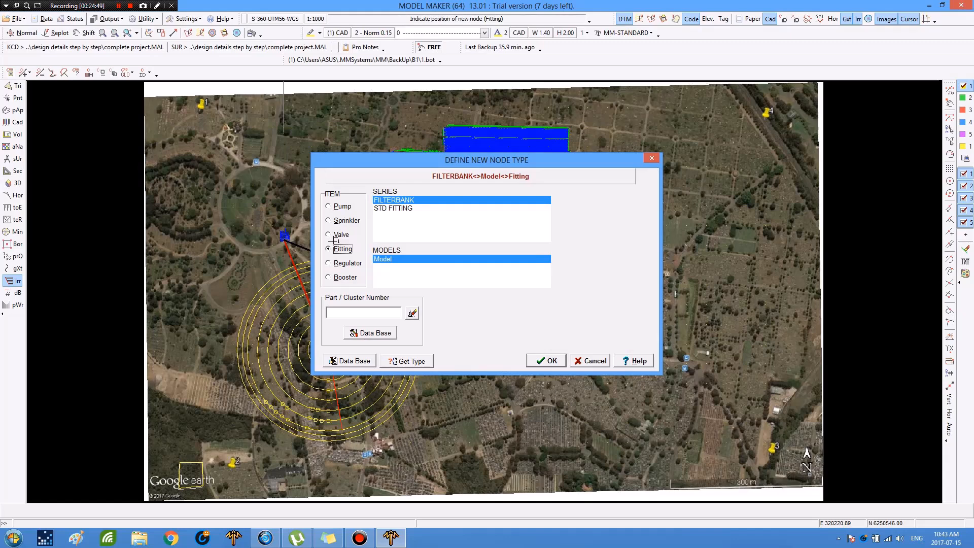
pyautogui.press('Return')
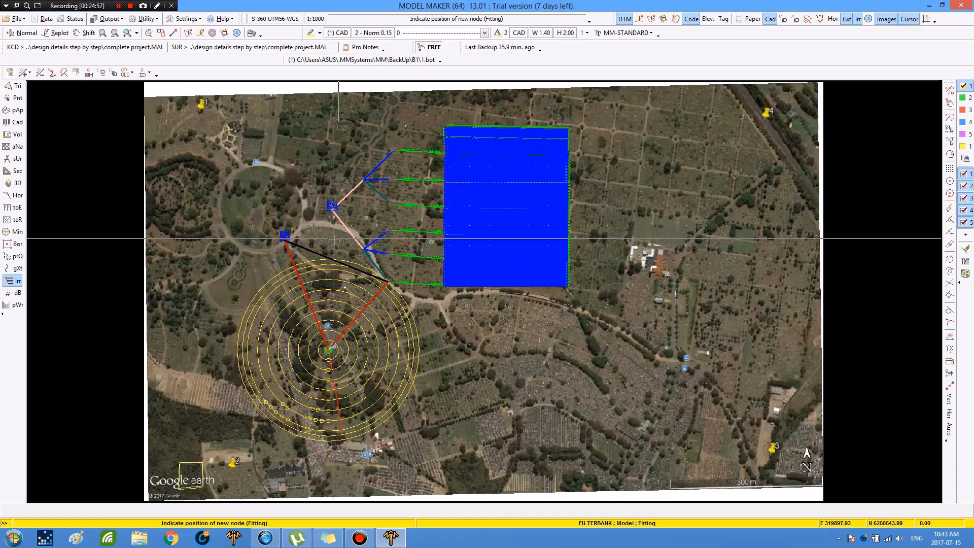
pyautogui.rightClick(335, 241)
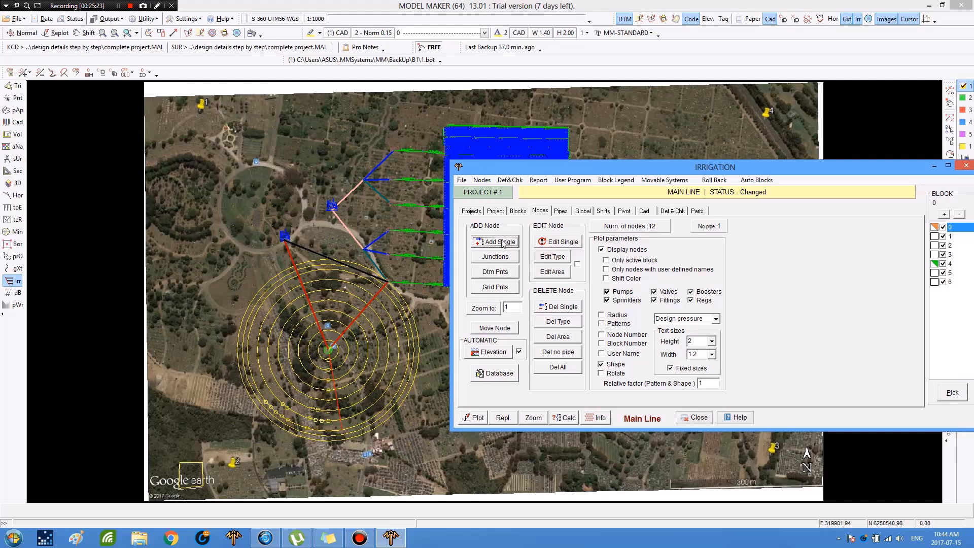
# Step: Define the next single main line pipe as PVC-M Man SABS 966 Part 2, size 355/6
pyautogui.click(560, 210)
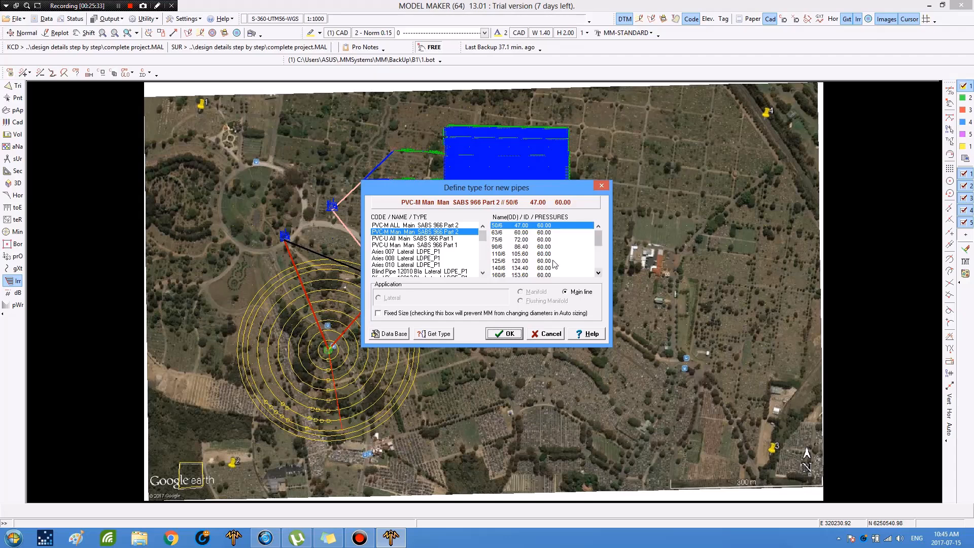
pyautogui.scroll(-1, 538, 259)
pyautogui.scroll(-2, 521, 257)
pyautogui.scroll(-1, 518, 298)
pyautogui.click(509, 335)
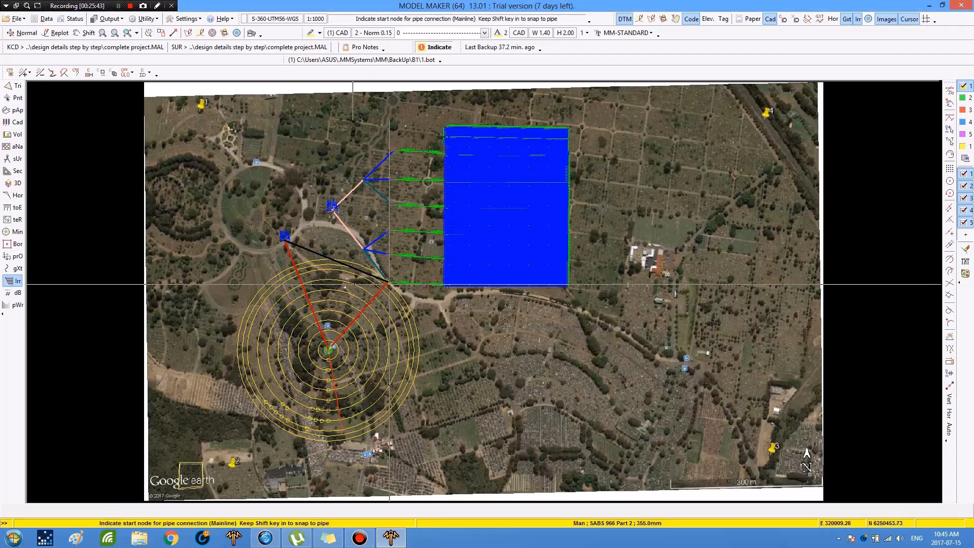
# Step: Connect the northern pump through the new fitting to the main line node northeast of the pivot and finish adding pipes
pyautogui.click(333, 209)
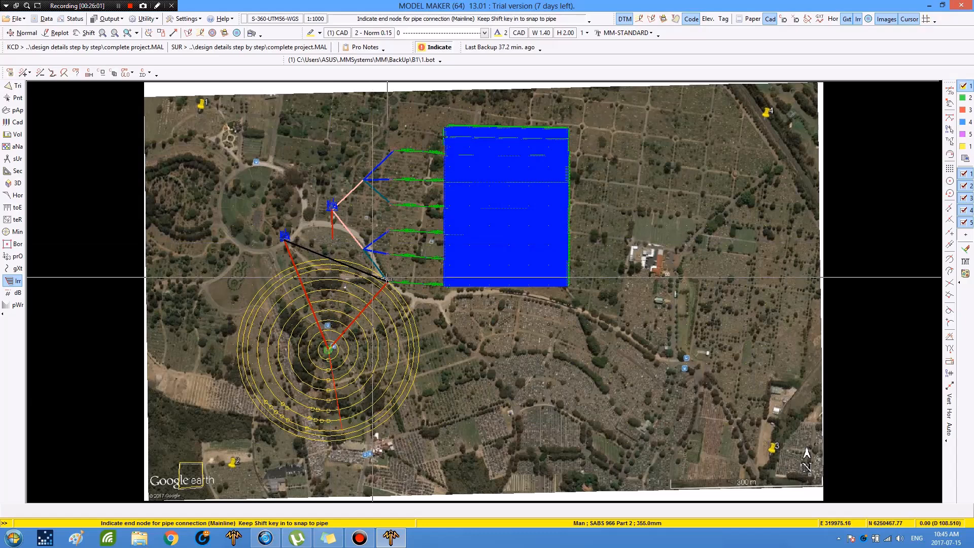
pyautogui.click(405, 290)
pyautogui.press('Escape')
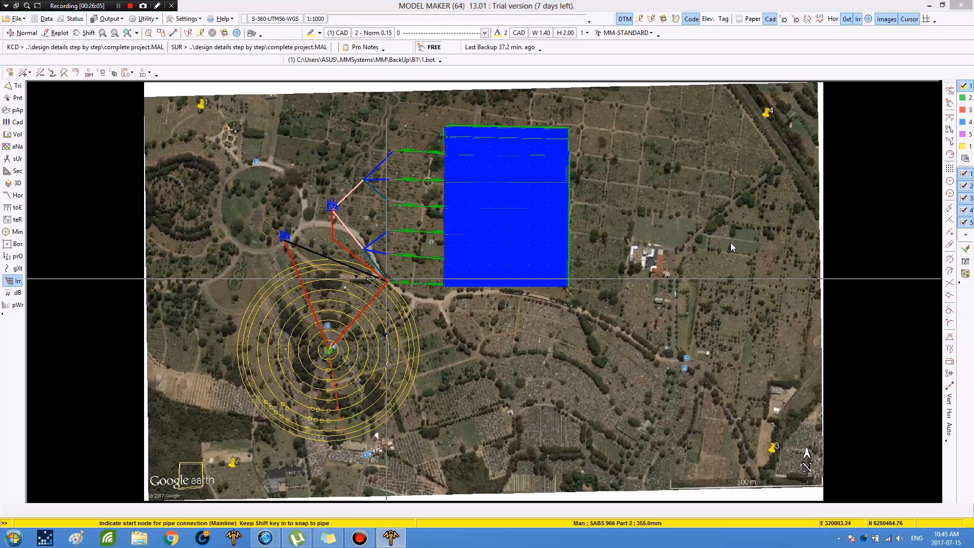
pyautogui.press('Return')
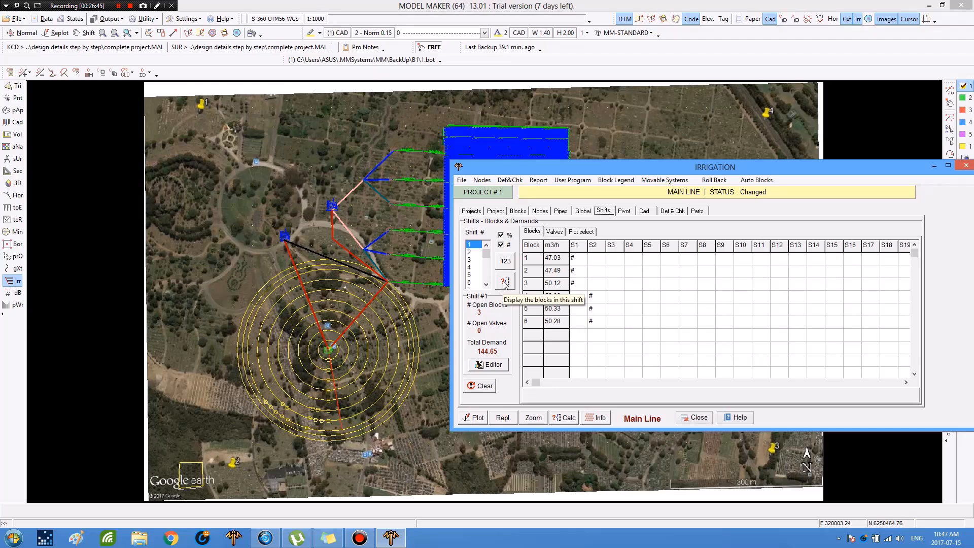
# Step: Display the shift 3 blocks and demand valves on the map and close the shift viewer
pyautogui.click(506, 282)
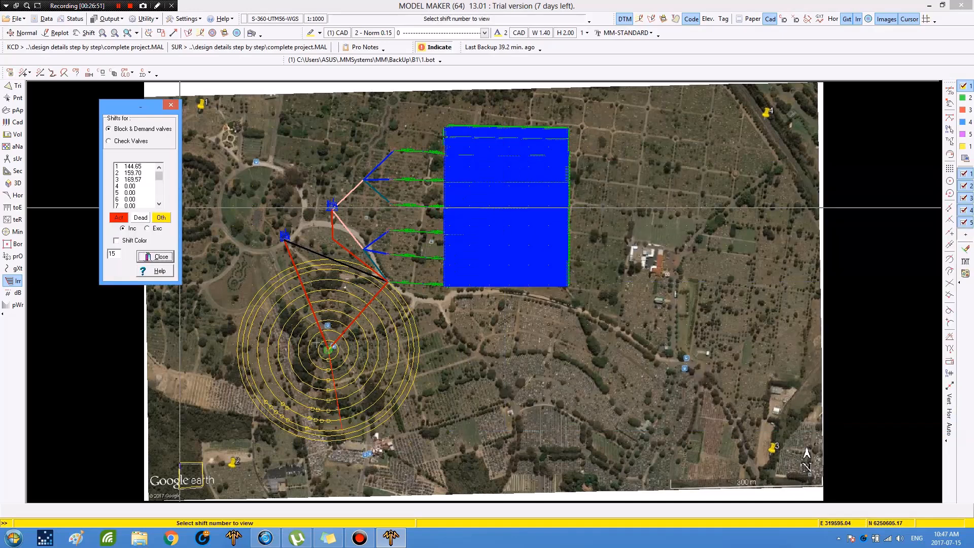
pyautogui.click(133, 179)
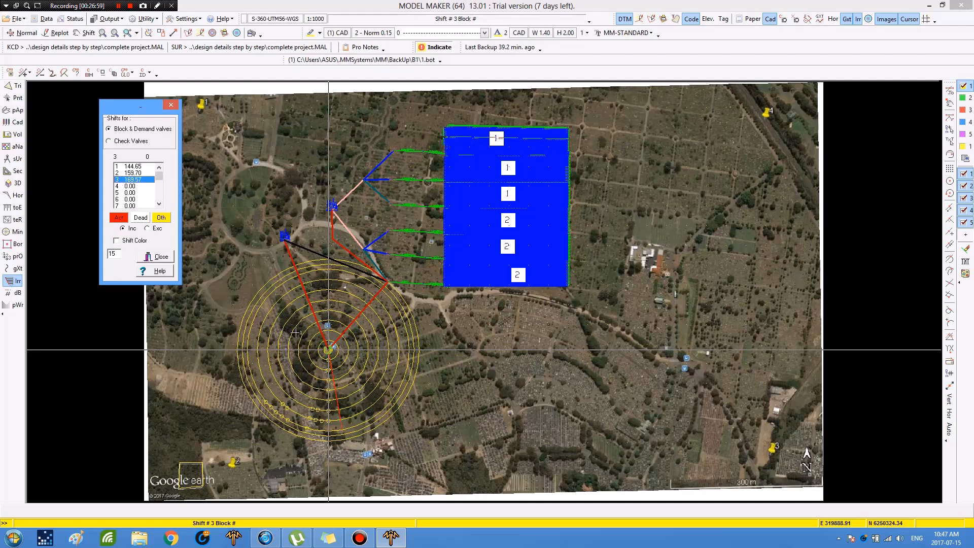
pyautogui.click(169, 258)
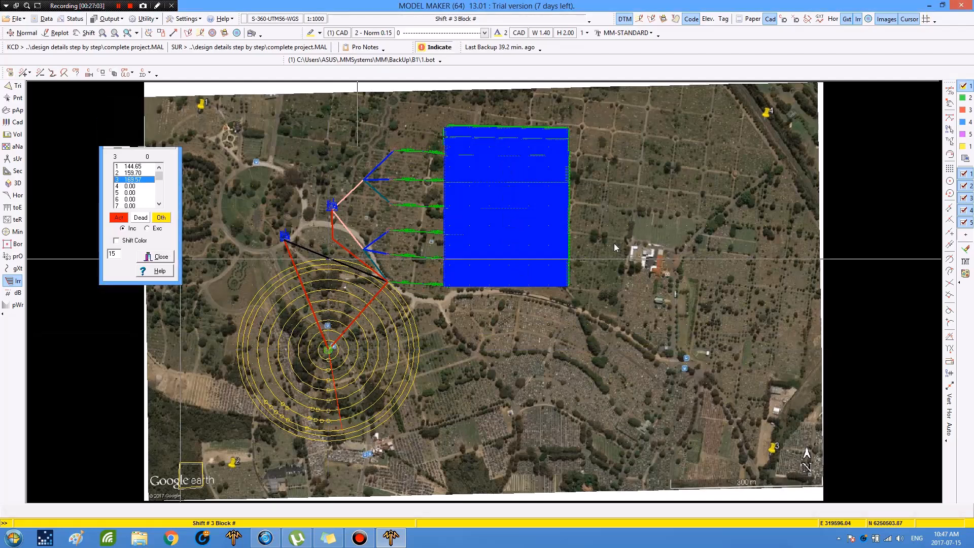
# Step: Calculate the main line hydraulics with main pump 11 and the Pump Curves method, and size the pipes automatically
pyautogui.click(609, 231)
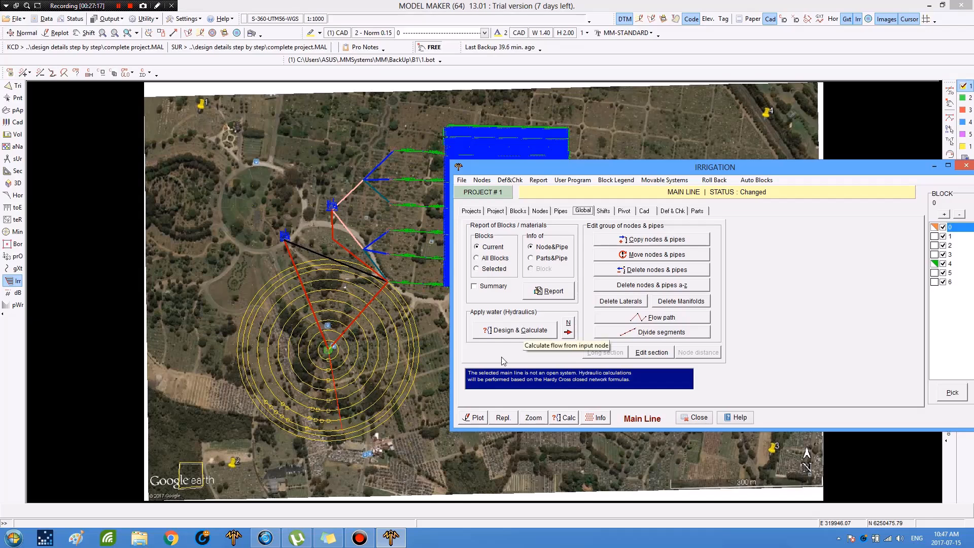
pyautogui.click(512, 331)
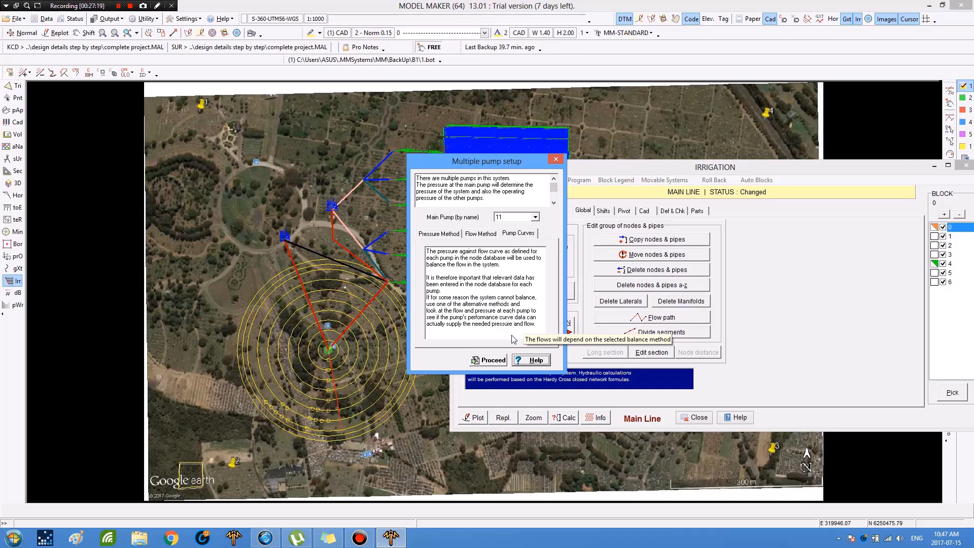
pyautogui.click(487, 360)
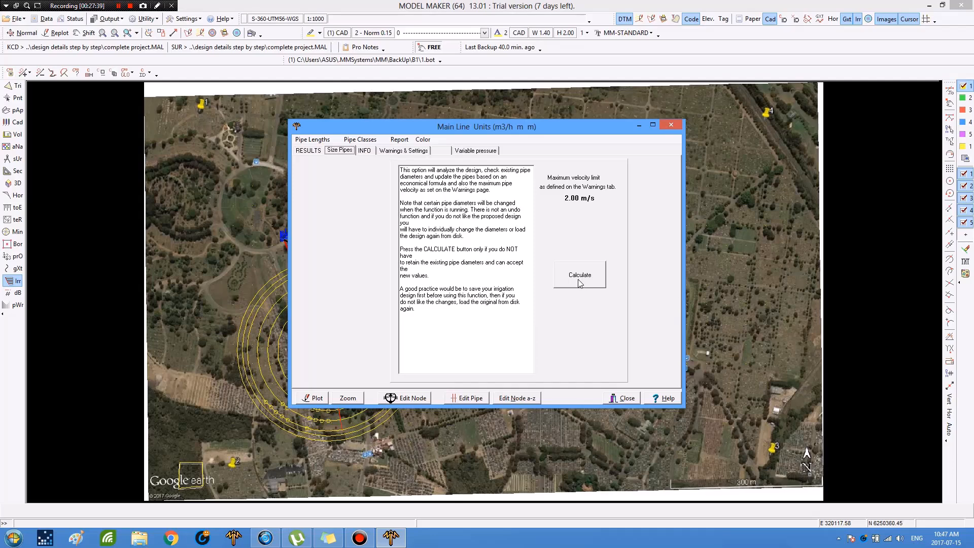
pyautogui.click(580, 282)
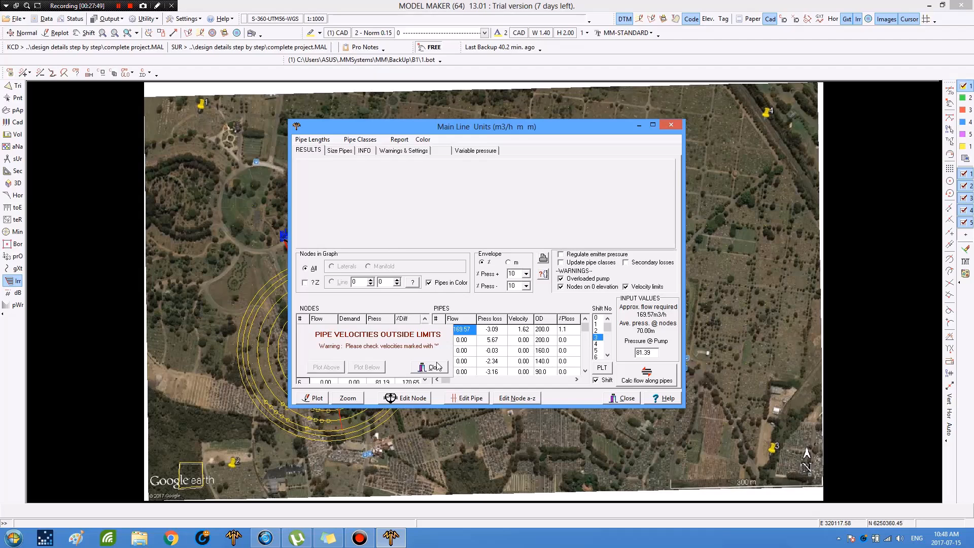
# Step: Compare the calculated flows, pressures and pressure graphs for shifts 1 to 3
pyautogui.click(599, 338)
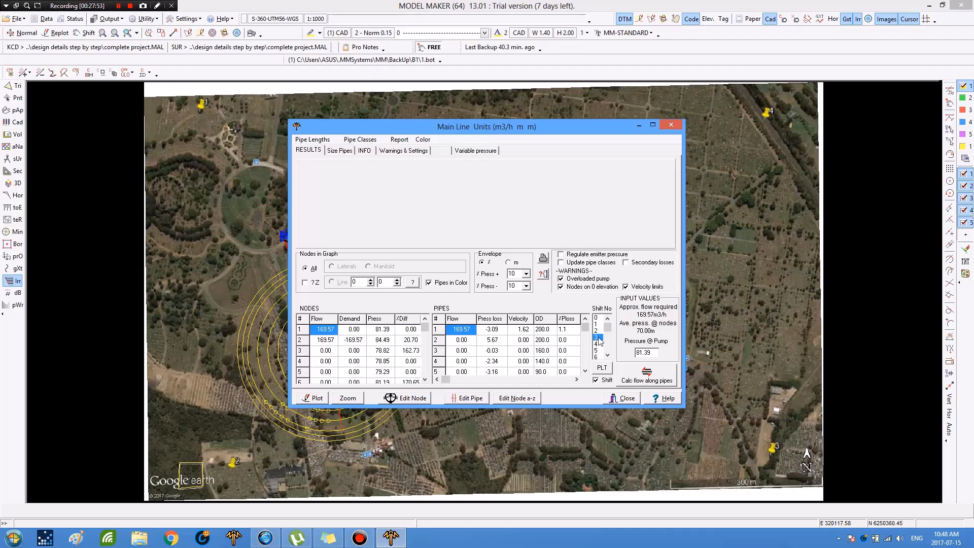
pyautogui.press('Up')
pyautogui.press('Up')
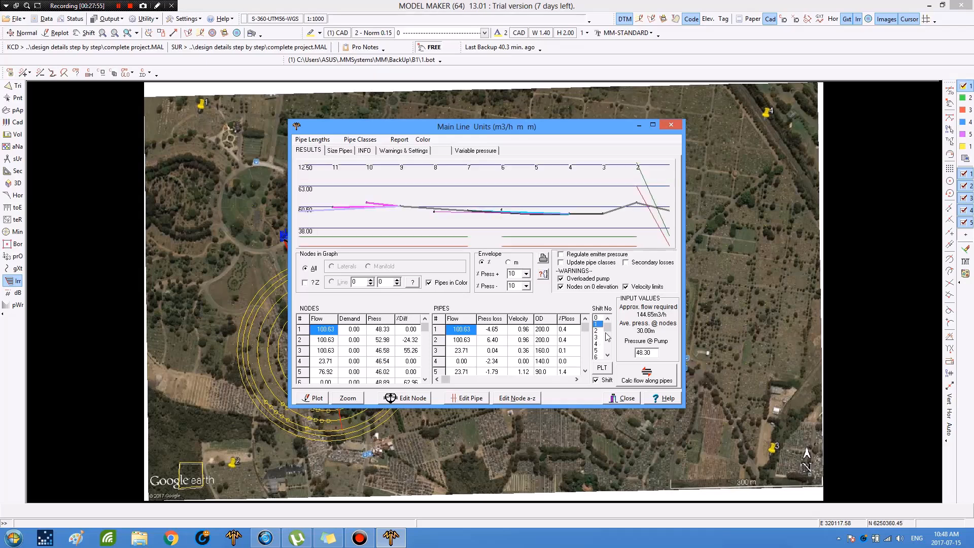
pyautogui.press('Down')
pyautogui.press('Down')
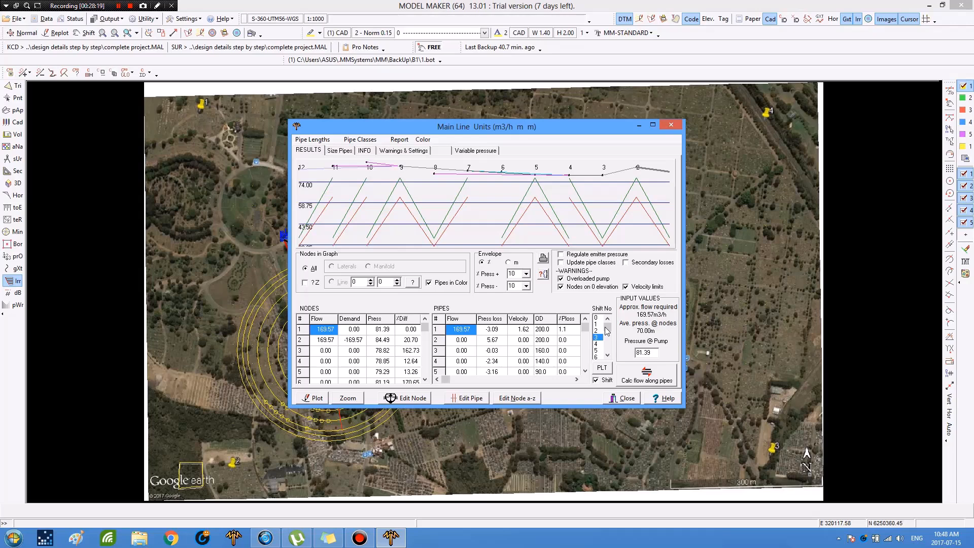
# Step: Examine the flow, pressure loss and velocity of every main line pipe in shift 2
pyautogui.press('Up')
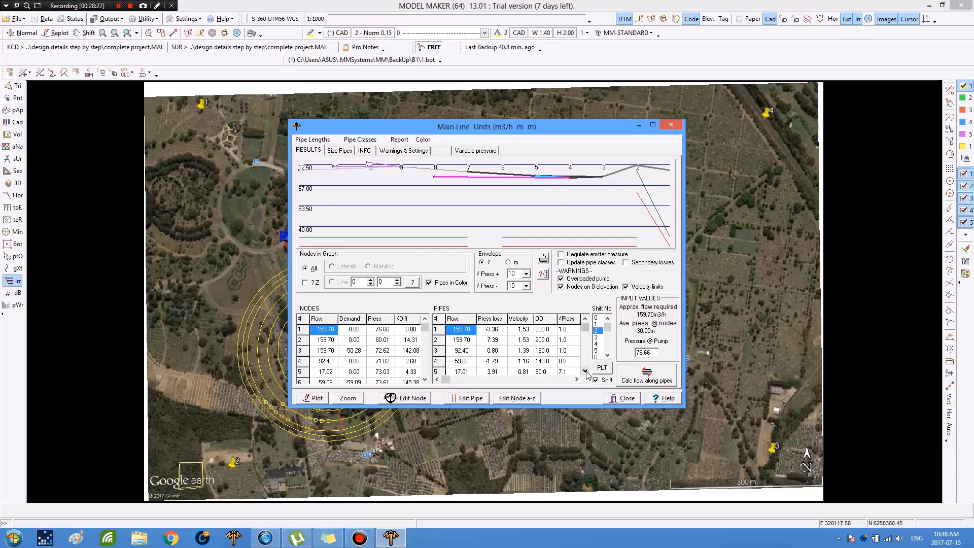
pyautogui.scroll(-1, 587, 374)
pyautogui.scroll(-1, 587, 375)
pyautogui.scroll(-1, 586, 323)
pyautogui.scroll(-1, 587, 321)
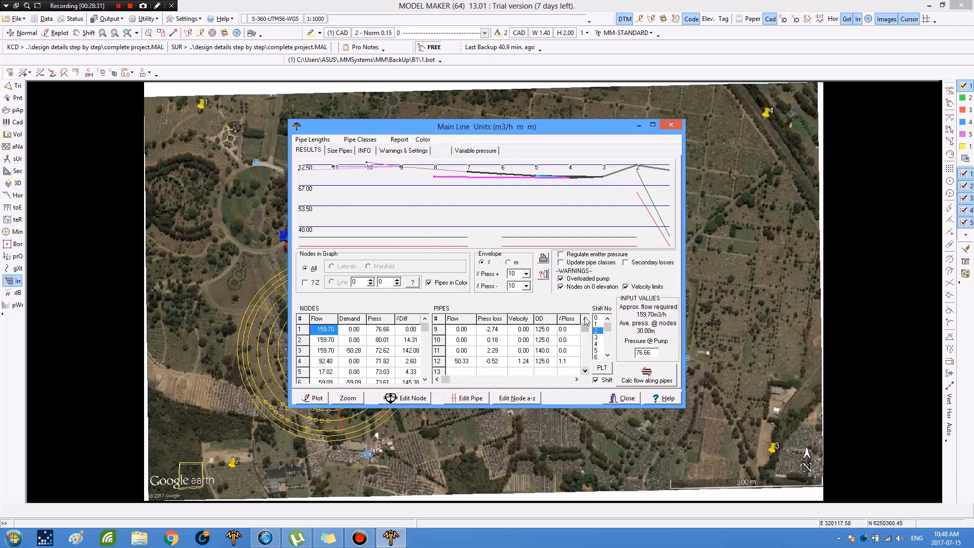
pyautogui.scroll(1, 586, 321)
pyautogui.scroll(3, 586, 322)
# Step: Examine the flow, pressure loss and velocity of the main line pipes in shift 1
pyautogui.click(598, 330)
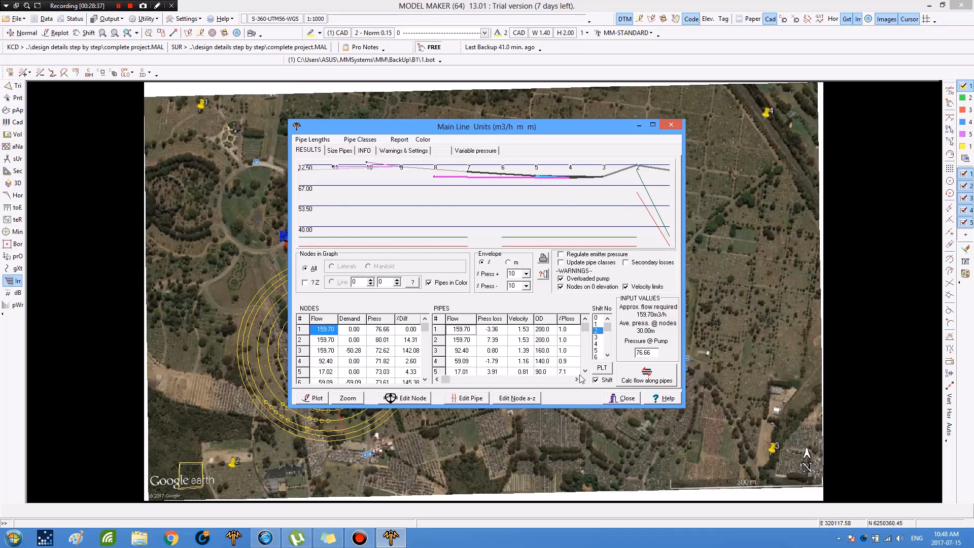
pyautogui.press('Up')
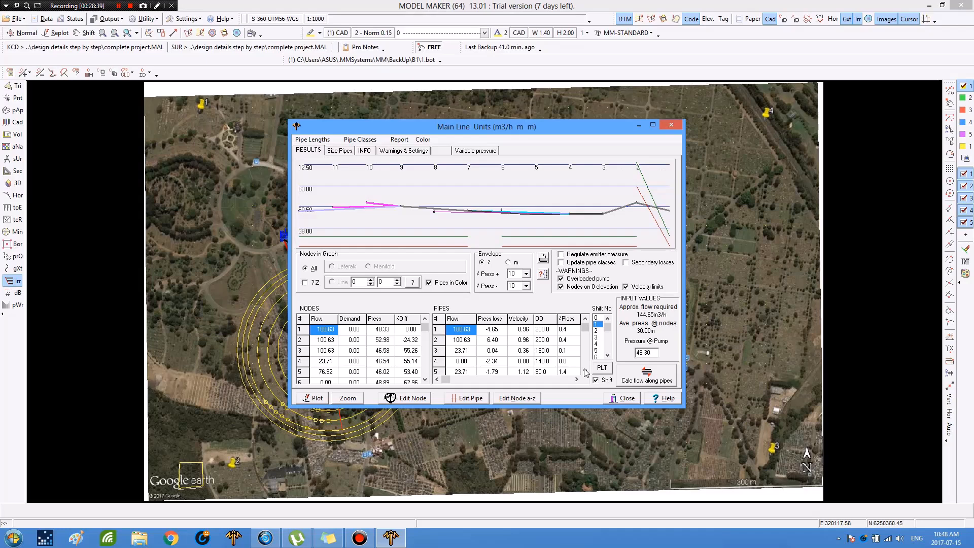
pyautogui.scroll(-1, 582, 333)
pyautogui.scroll(-3, 584, 329)
pyautogui.scroll(-1, 558, 330)
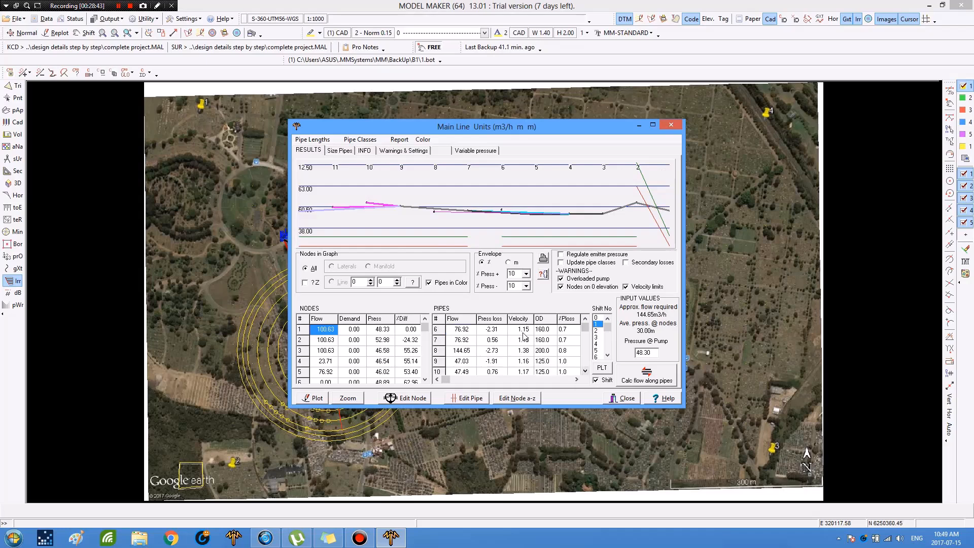
pyautogui.scroll(2, 597, 350)
pyautogui.scroll(3, 597, 343)
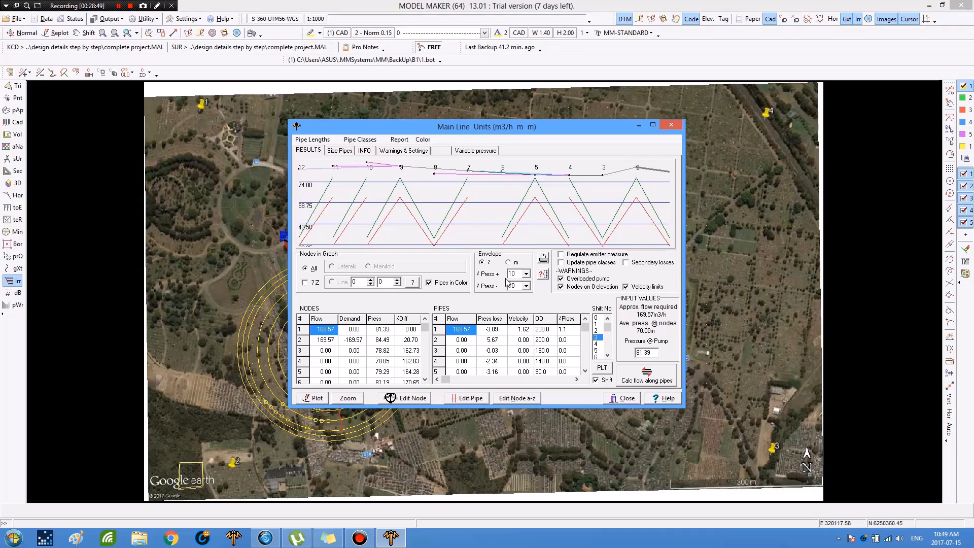
# Step: Close the main line hydraulic results and the irrigation window to return to the plan of the whole layout
pyautogui.click(623, 399)
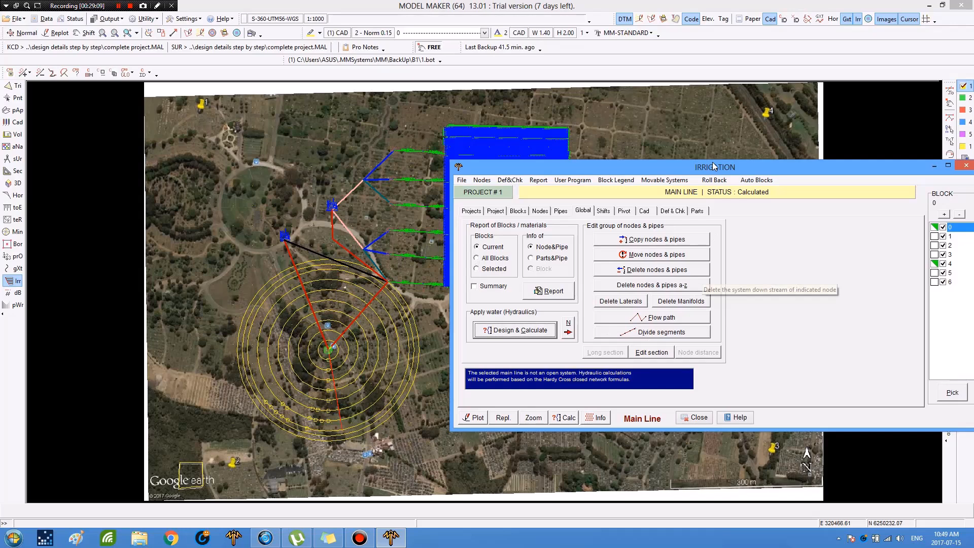
pyautogui.moveTo(764, 167)
pyautogui.mouseDown()
pyautogui.moveTo(699, 148)
pyautogui.moveTo(740, 144)
pyautogui.mouseUp()
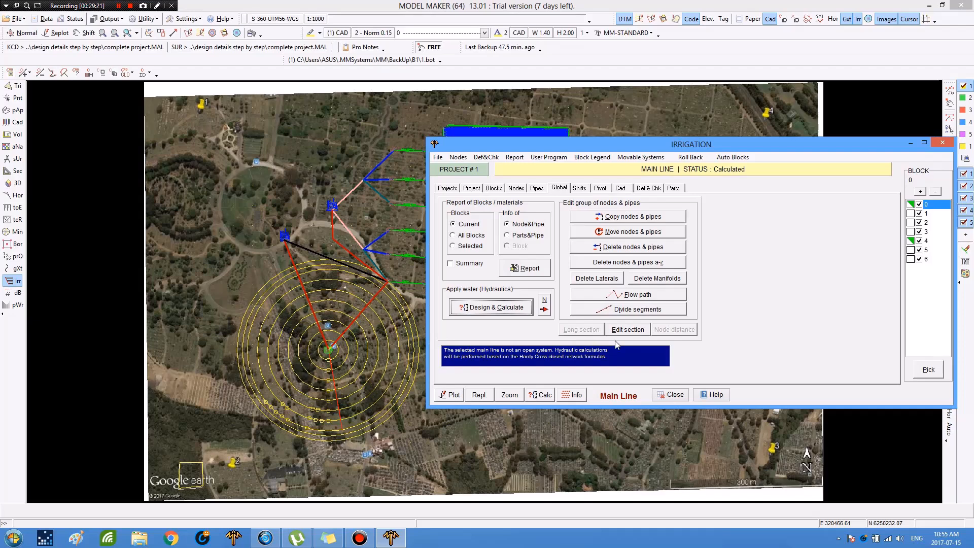
pyautogui.press('Escape')
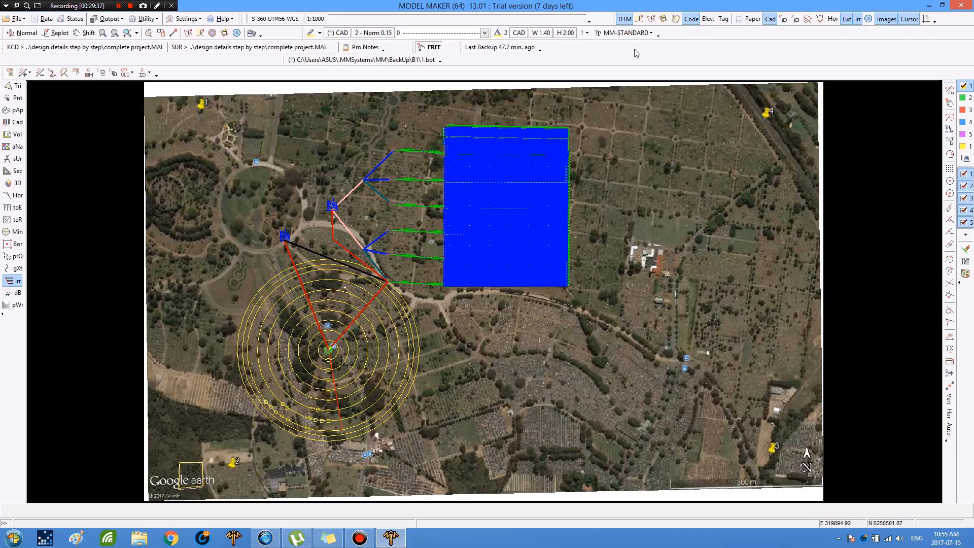
pyautogui.click(641, 21)
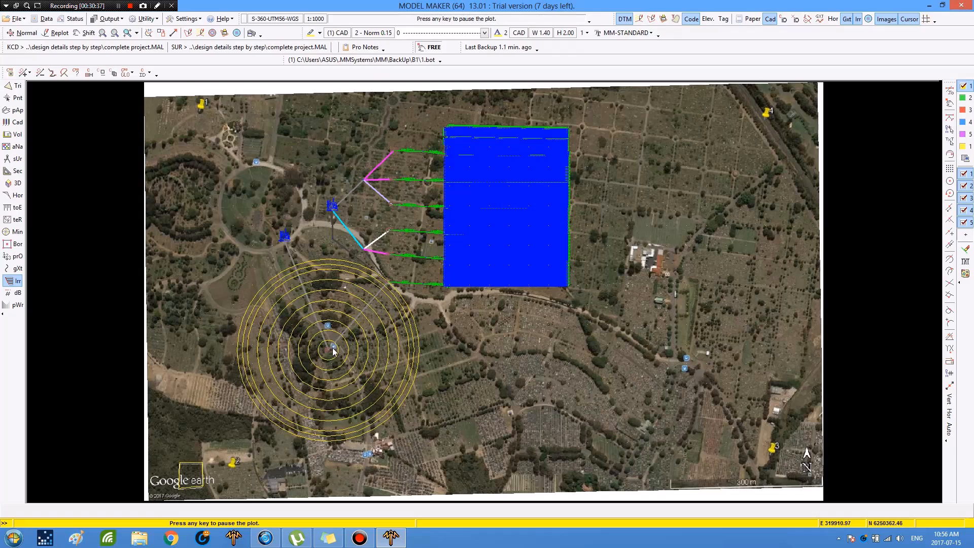
# Step: Compare the pivot's required and design pressure and flow with the actual values in its valve
pyautogui.click(18, 282)
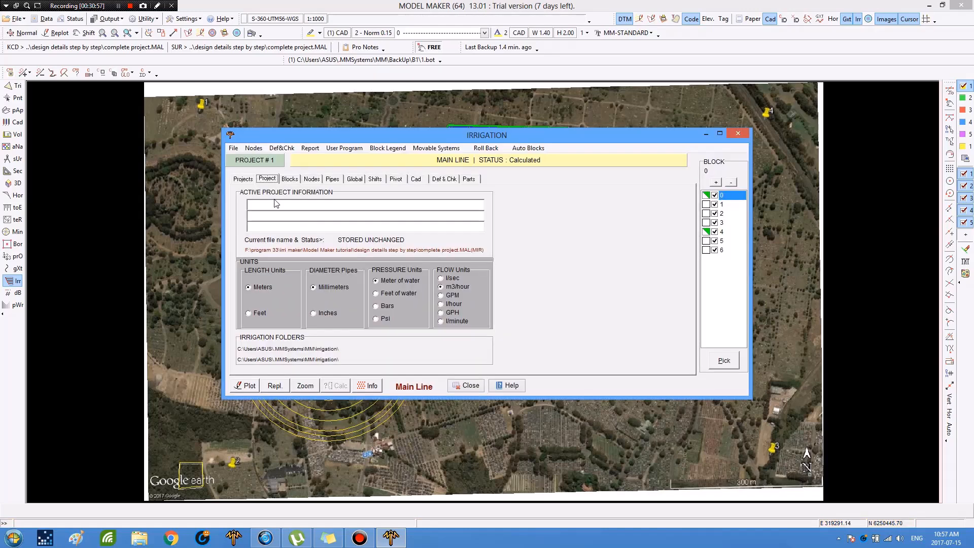
pyautogui.click(396, 178)
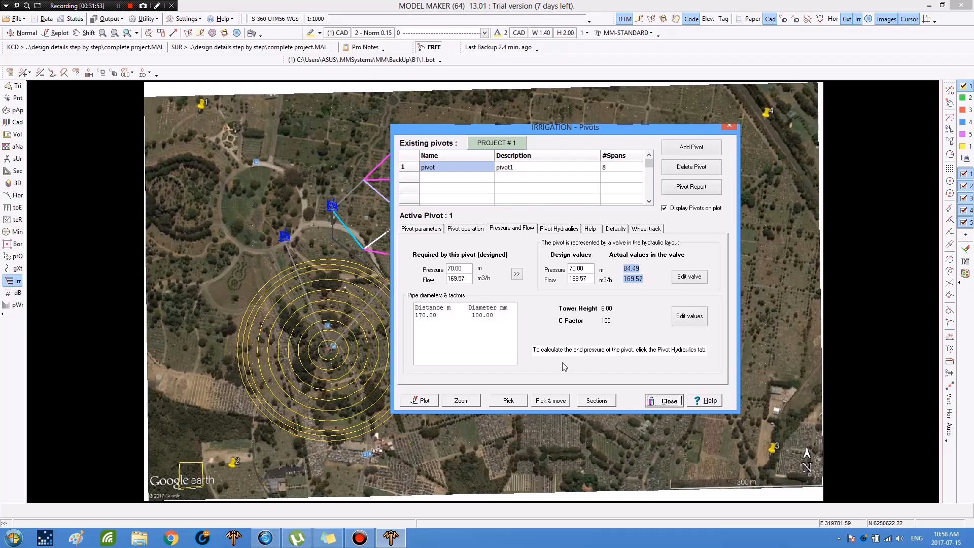
pyautogui.press('Escape')
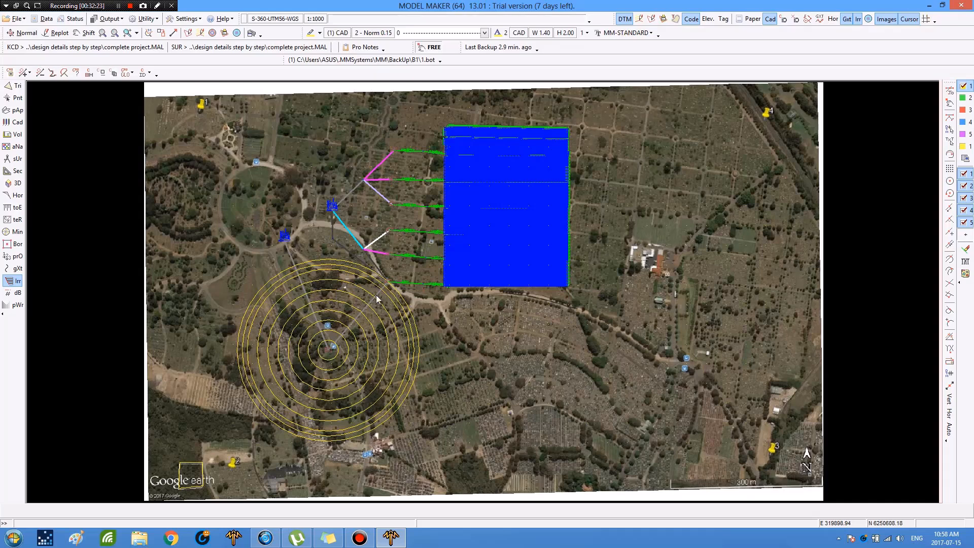
pyautogui.click(333, 347)
# Step: Save all project data as "pivot design complete project" in the "design details step by step" folder and exit the program
pyautogui.click(16, 19)
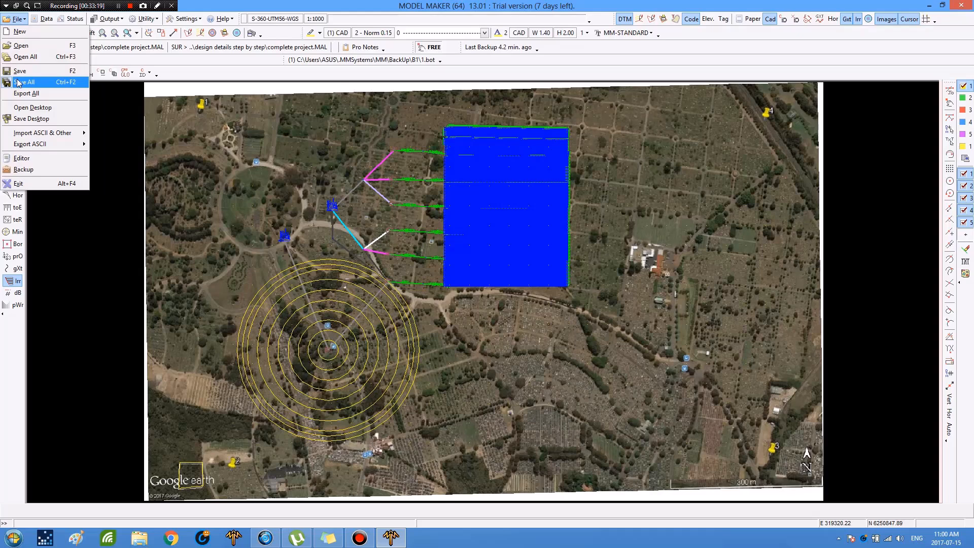
pyautogui.click(17, 83)
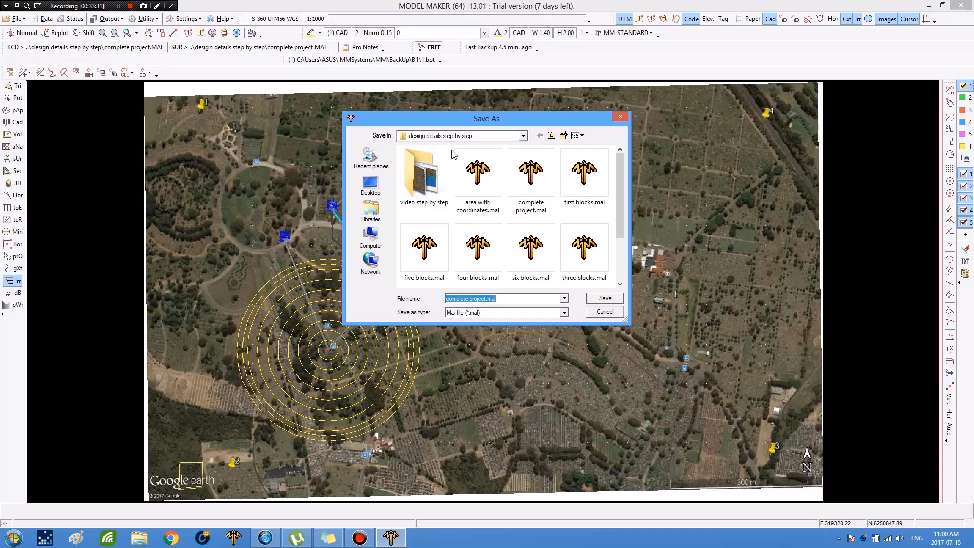
pyautogui.click(447, 136)
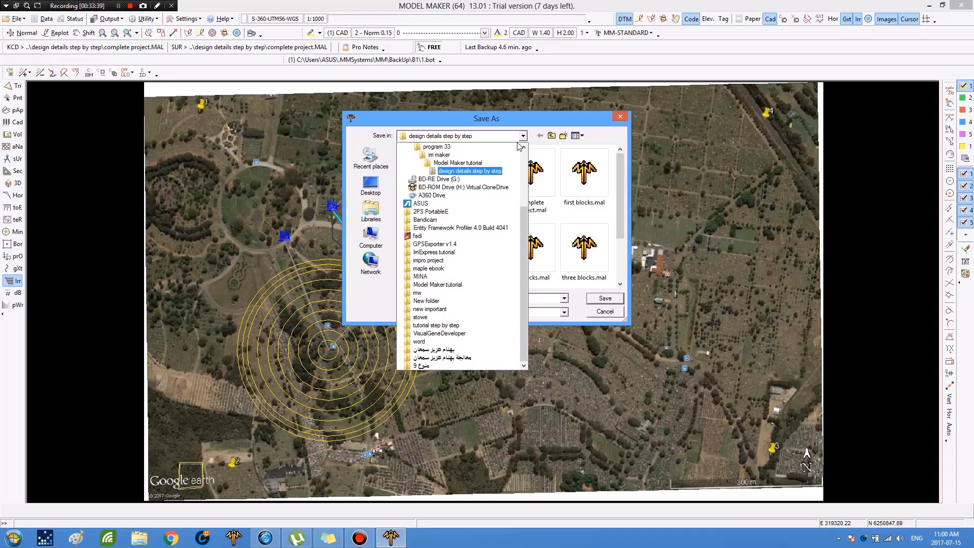
pyautogui.press('Up')
pyautogui.press('Escape')
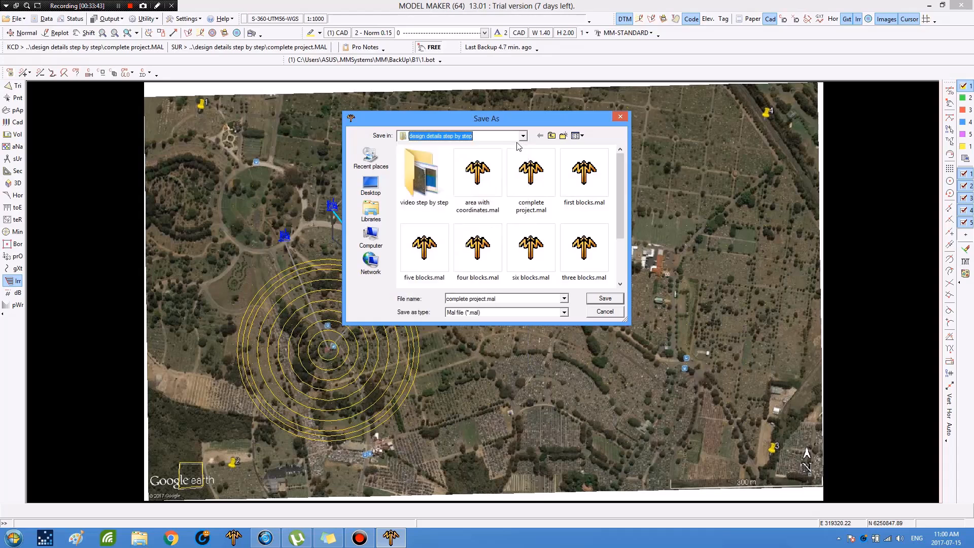
pyautogui.click(482, 298)
pyautogui.doubleClick(482, 299)
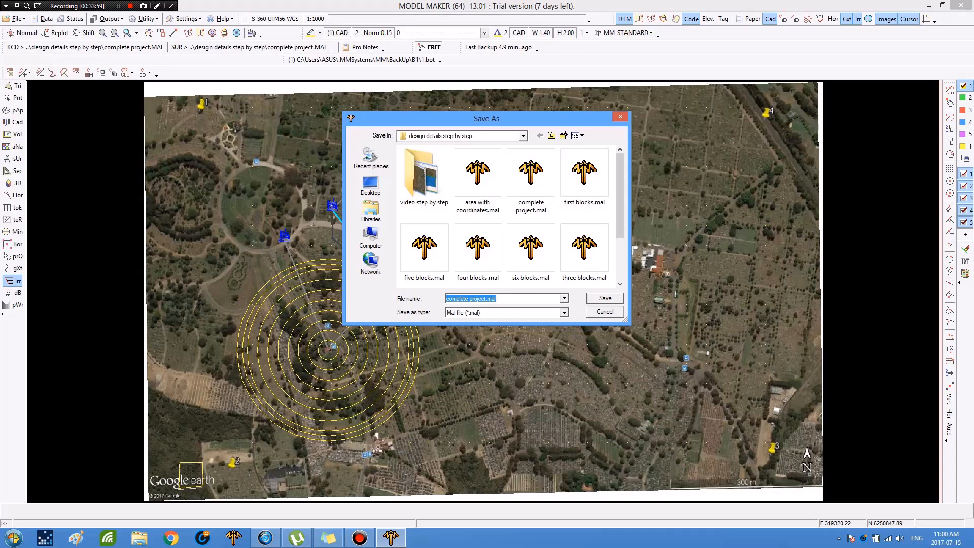
pyautogui.write('pivot design')
pyautogui.write('complete project')
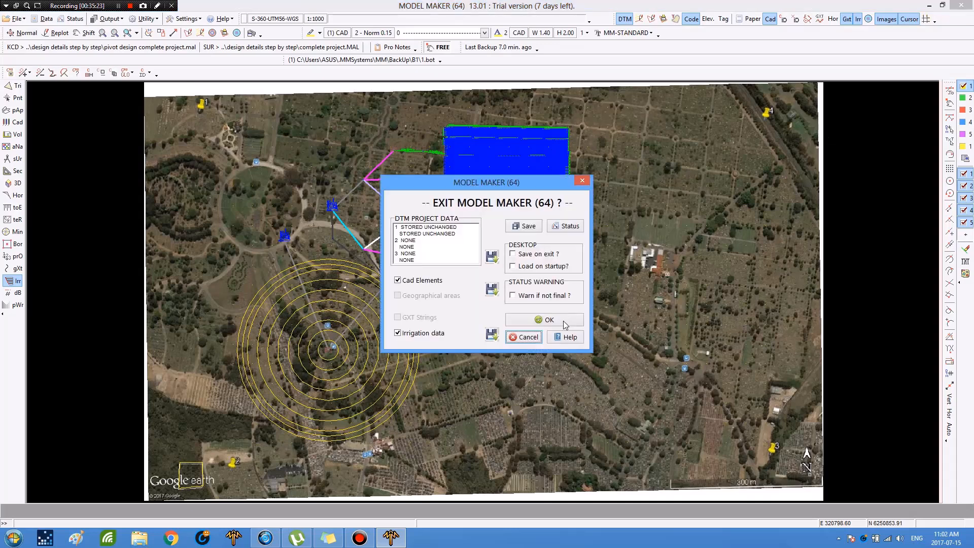
pyautogui.click(565, 325)
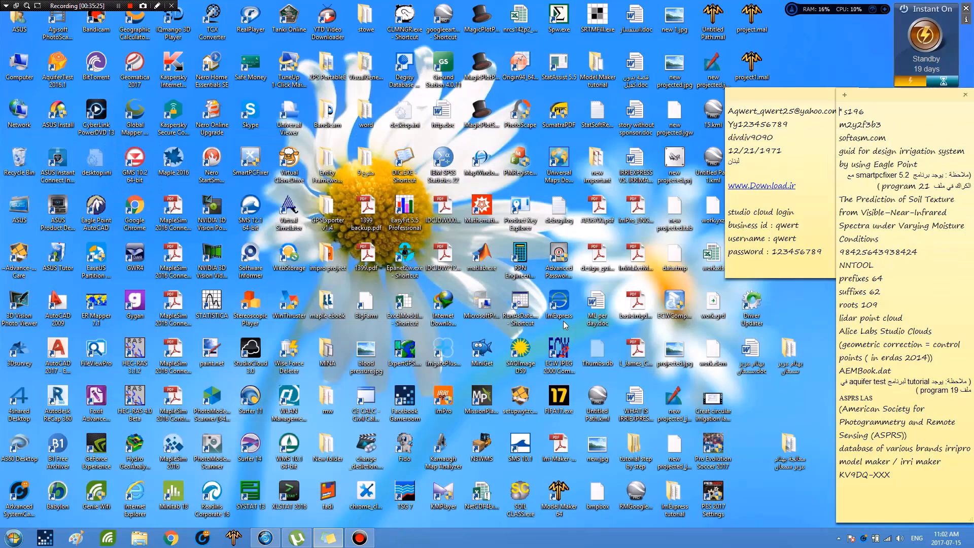